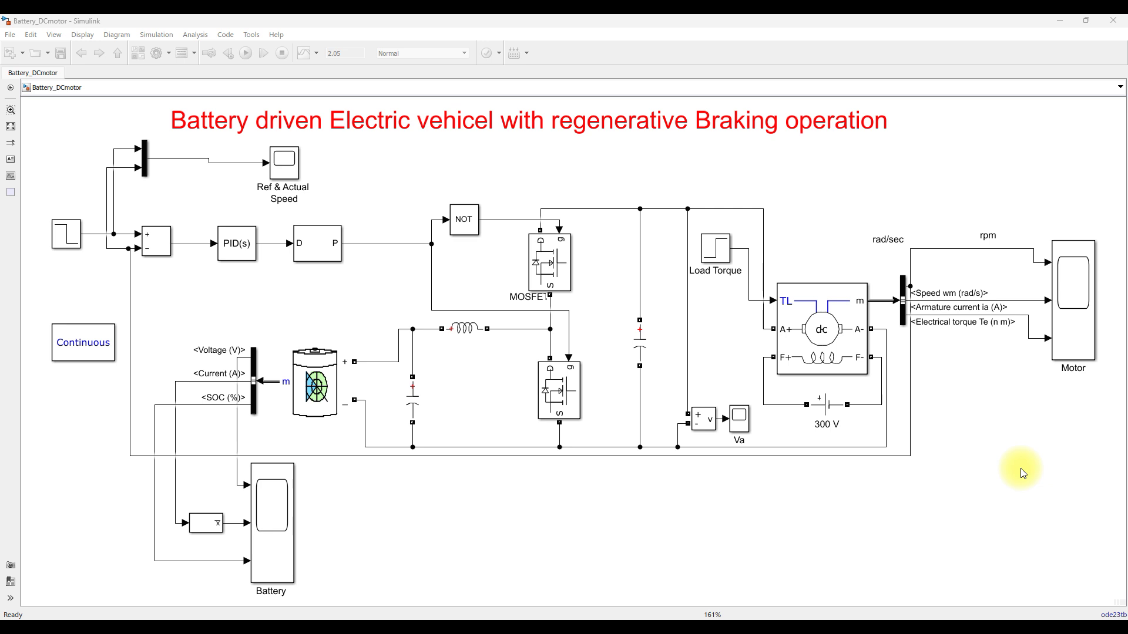
# Examine the battery, the bidirectional MOSFET converter and the DC motor with its field supply in the model
pyautogui.press('F9')
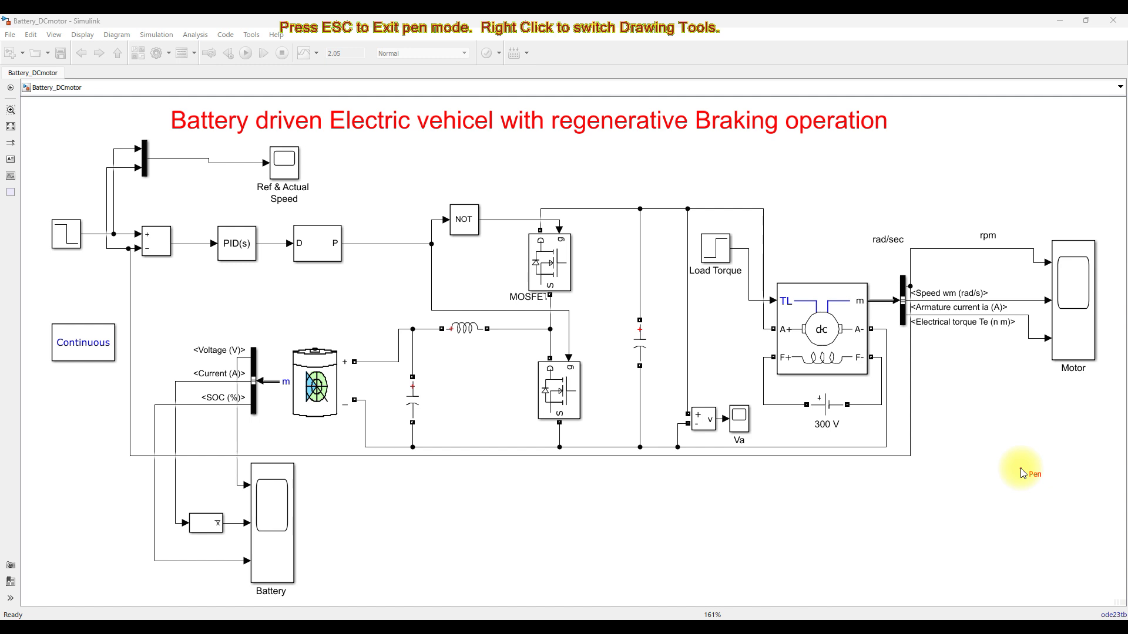
pyautogui.click(292, 396)
pyautogui.moveTo(294, 398); pyautogui.dragTo(317, 379)
pyautogui.moveTo(566, 183)
pyautogui.mouseDown()
pyautogui.moveTo(424, 212)
pyautogui.moveTo(535, 469)
pyautogui.moveTo(546, 467)
pyautogui.moveTo(623, 234)
pyautogui.moveTo(558, 173)
pyautogui.mouseUp()
pyautogui.moveTo(877, 280)
pyautogui.mouseDown()
pyautogui.moveTo(827, 271)
pyautogui.moveTo(763, 416)
pyautogui.moveTo(893, 297)
pyautogui.mouseUp()
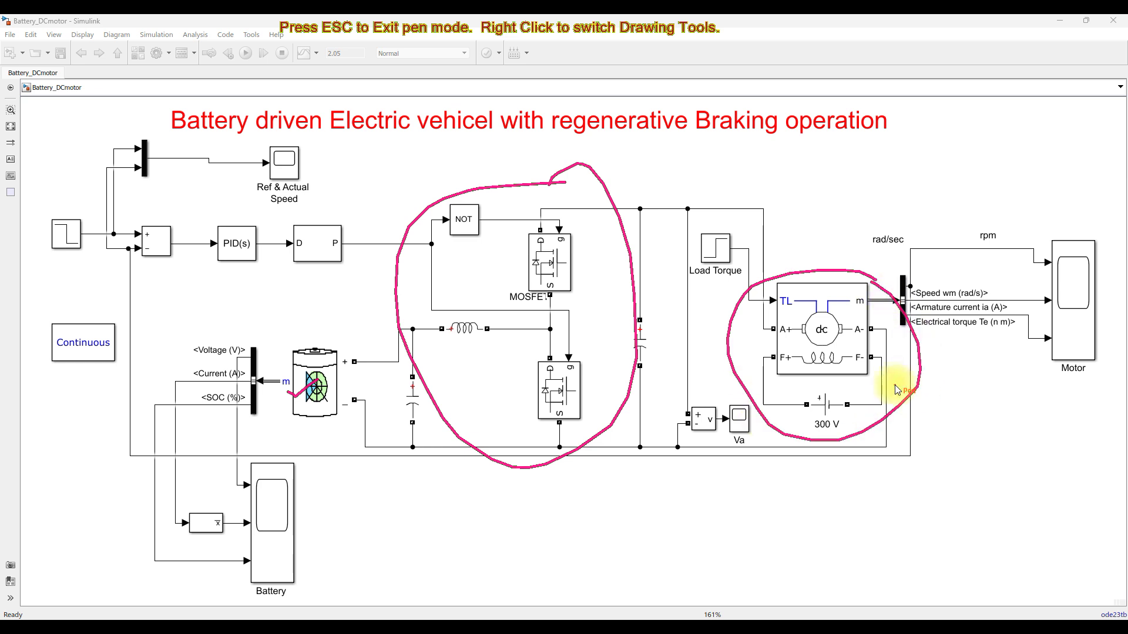
pyautogui.press('Escape')
pyautogui.click(322, 384)
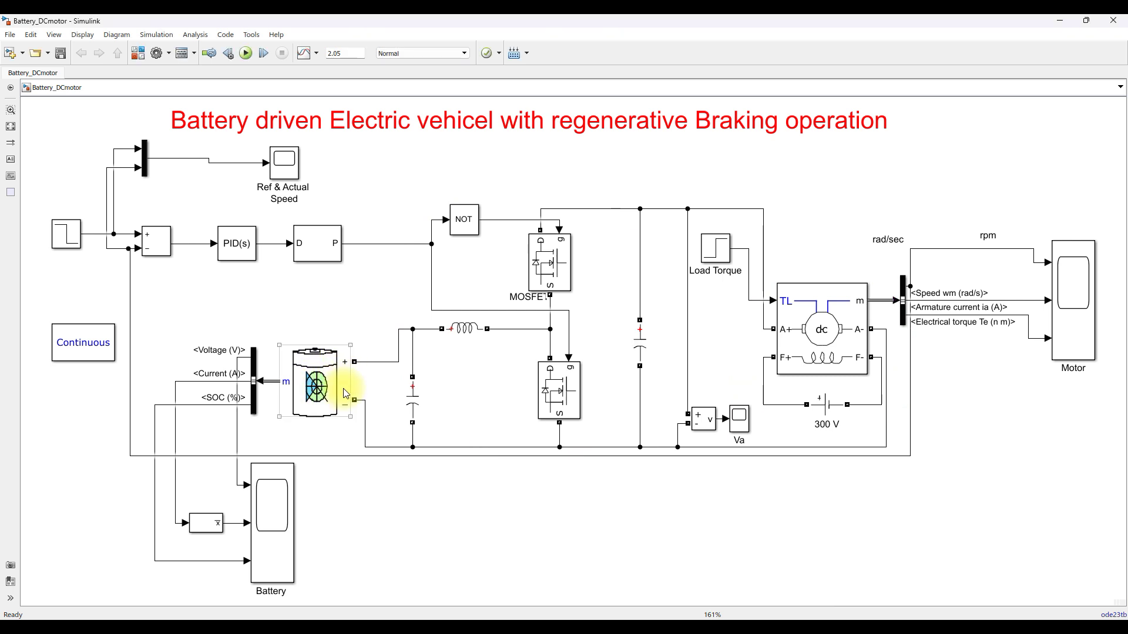
pyautogui.click(482, 283)
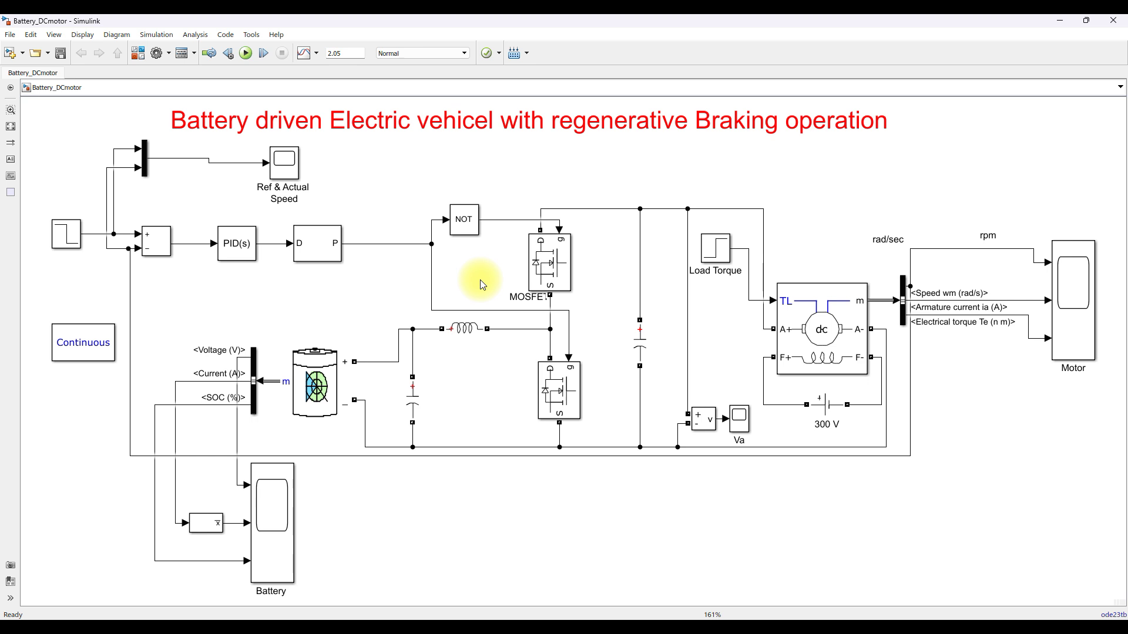
# Trace the speed control path from the motor speed feedback and Step reference through the PID Controller to the PWM Generator
pyautogui.click(911, 358)
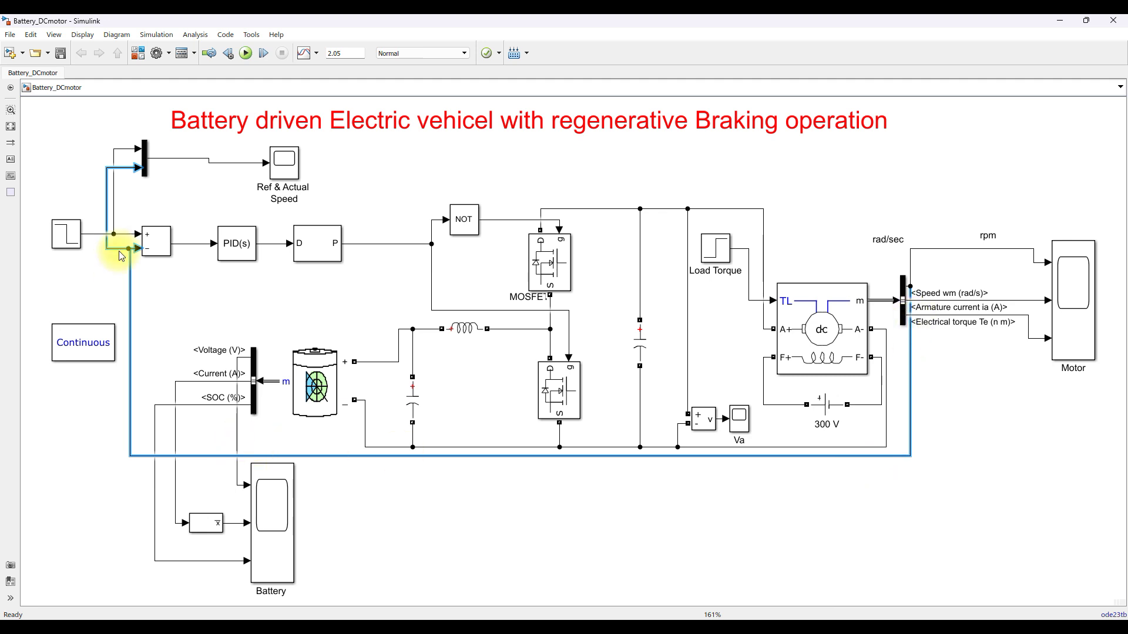
pyautogui.click(79, 238)
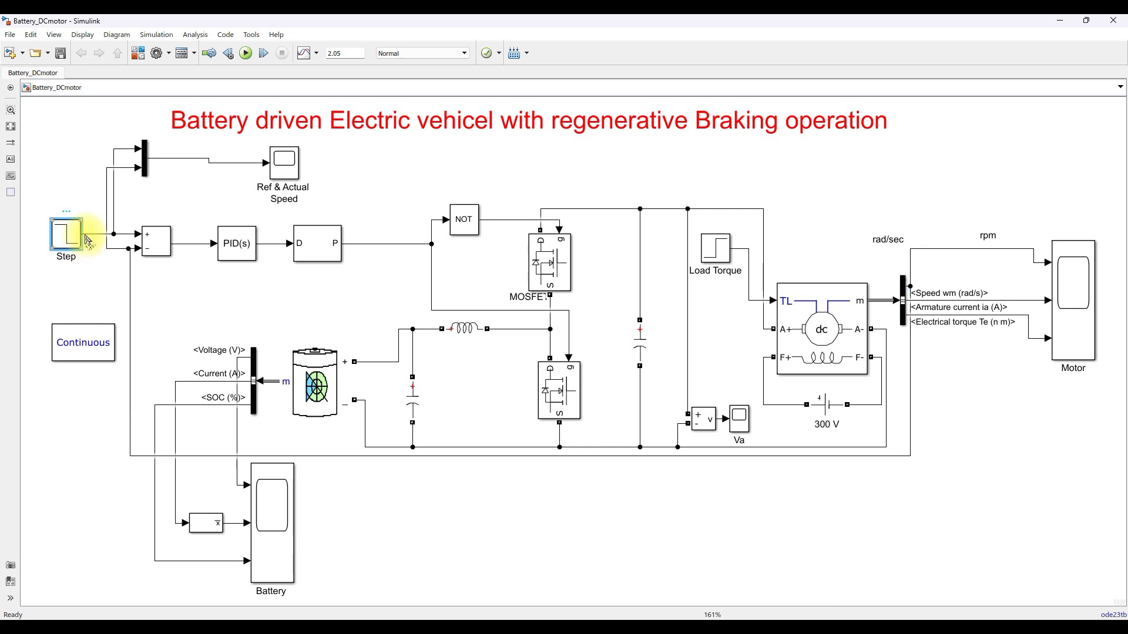
pyautogui.click(234, 247)
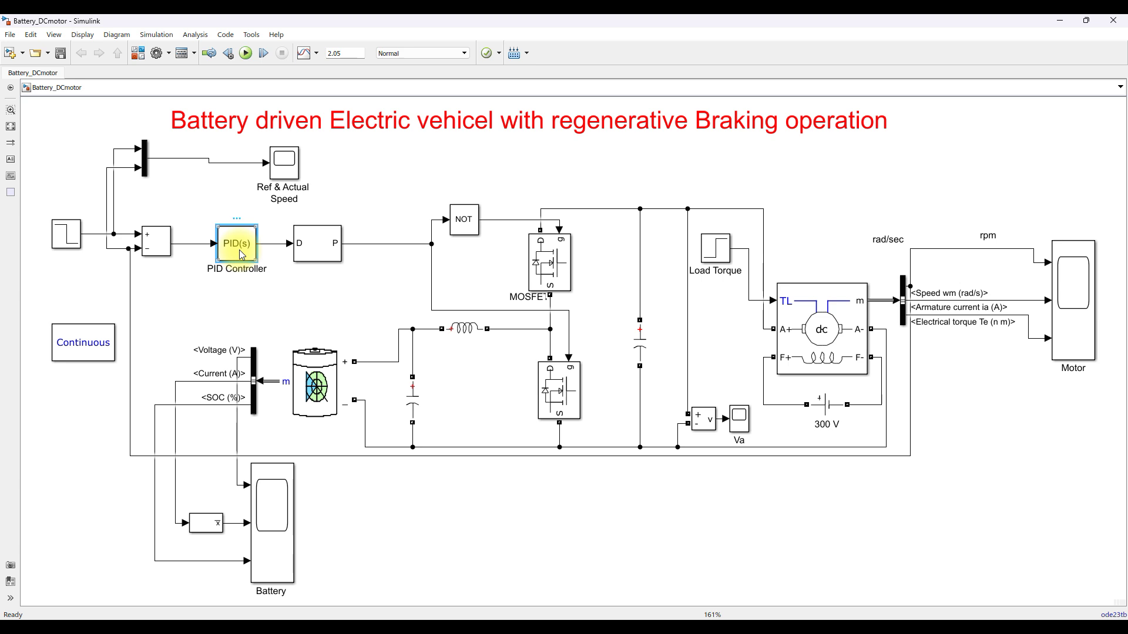
pyautogui.click(309, 248)
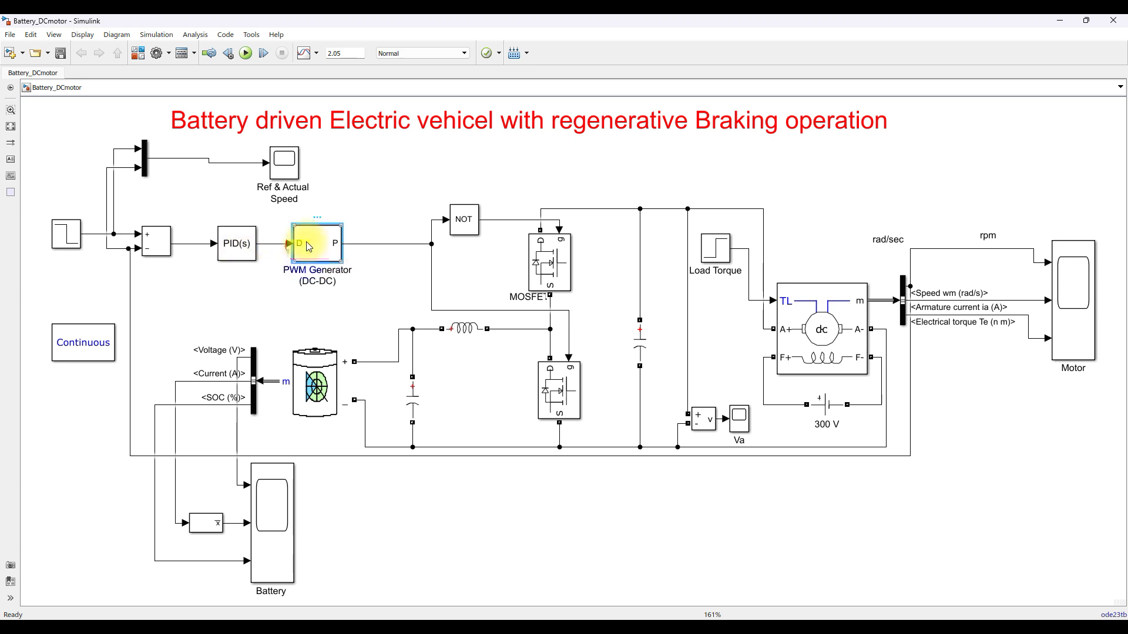
pyautogui.click(238, 244)
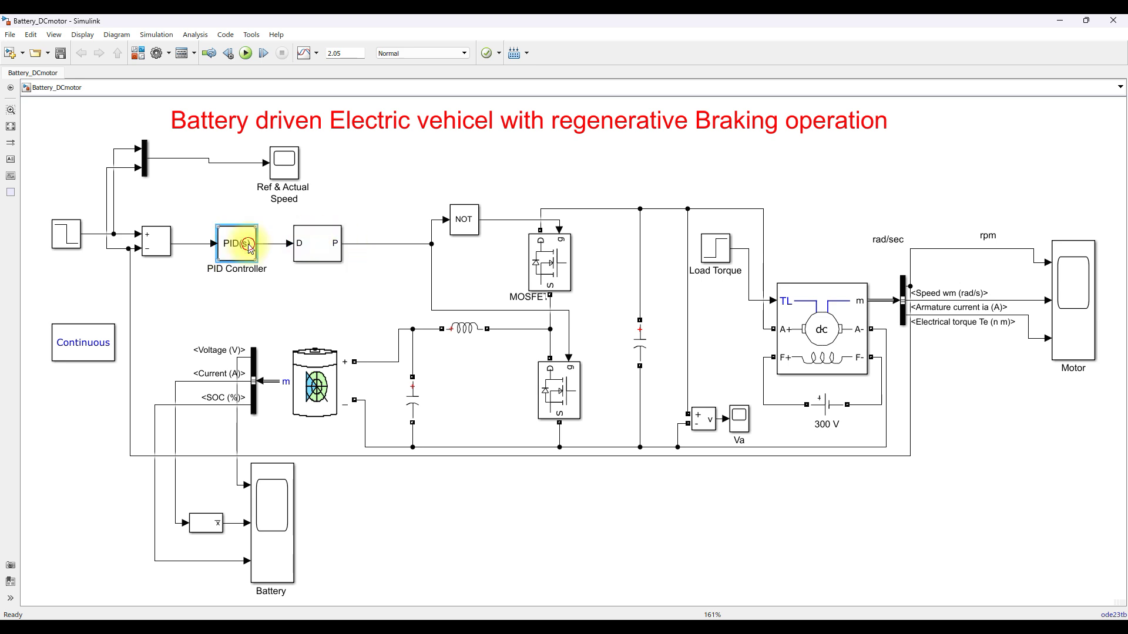
pyautogui.click(273, 243)
pyautogui.click(276, 280)
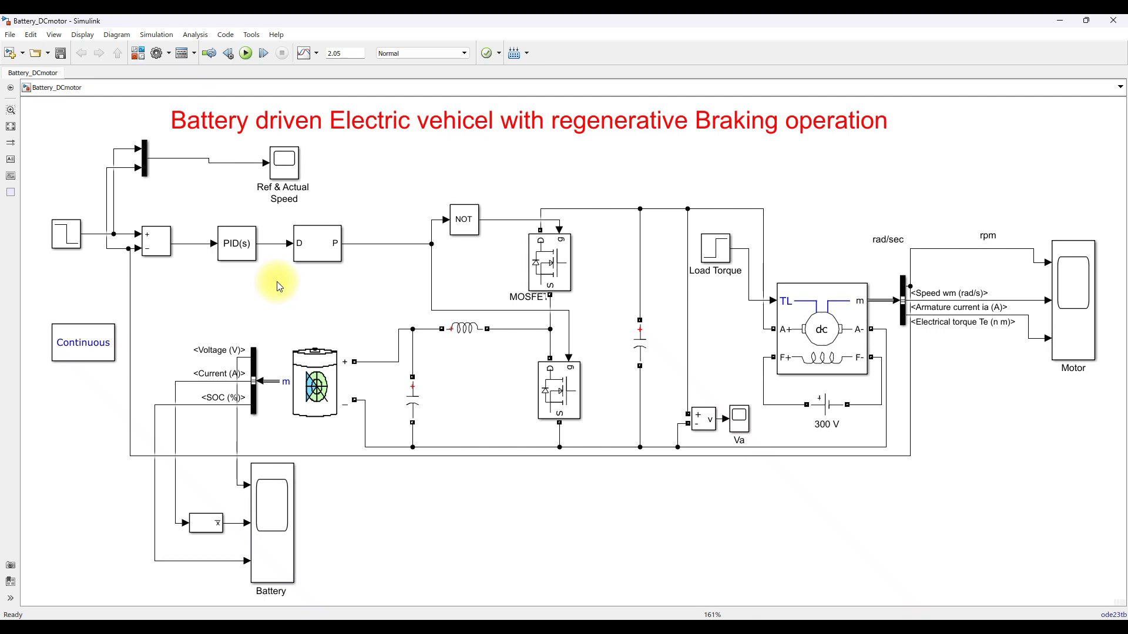
# Trace the PWM gating to both MOSFETs and the motoring power flow from the battery to the DC motor
pyautogui.press('F9')
pyautogui.moveTo(286, 269); pyautogui.dragTo(344, 267)
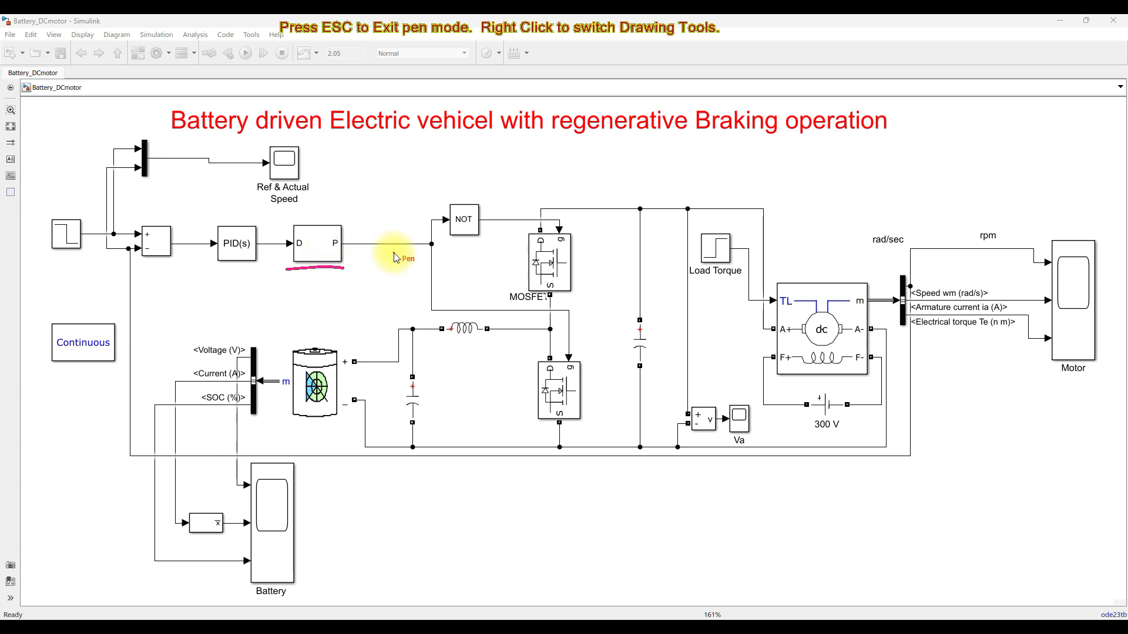
pyautogui.moveTo(504, 245); pyautogui.dragTo(563, 249)
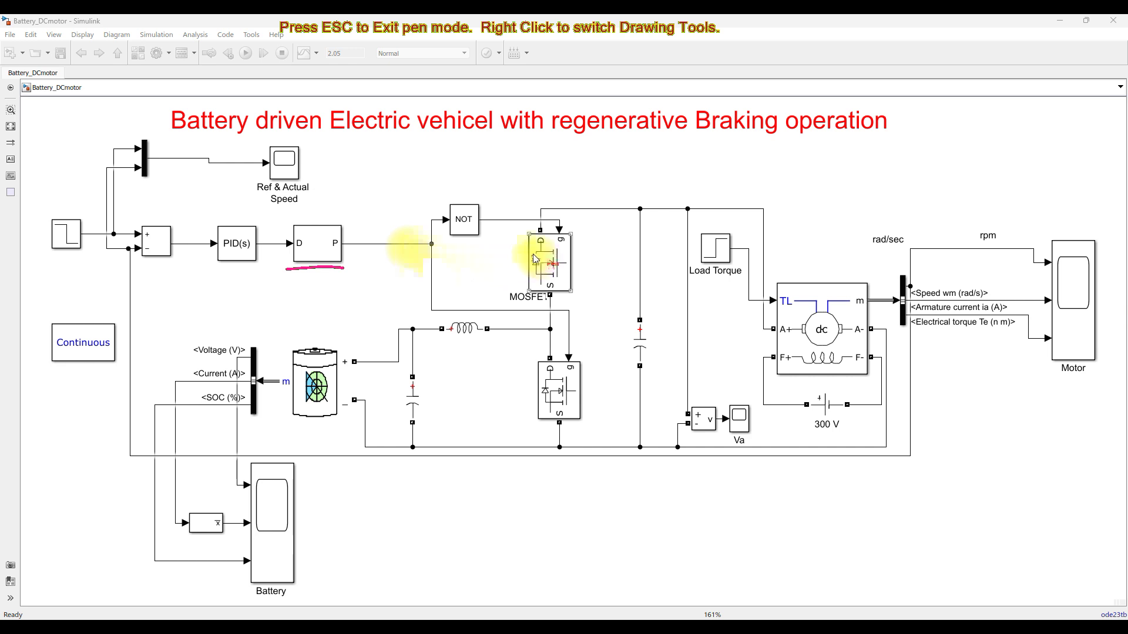
pyautogui.moveTo(520, 380); pyautogui.dragTo(571, 356)
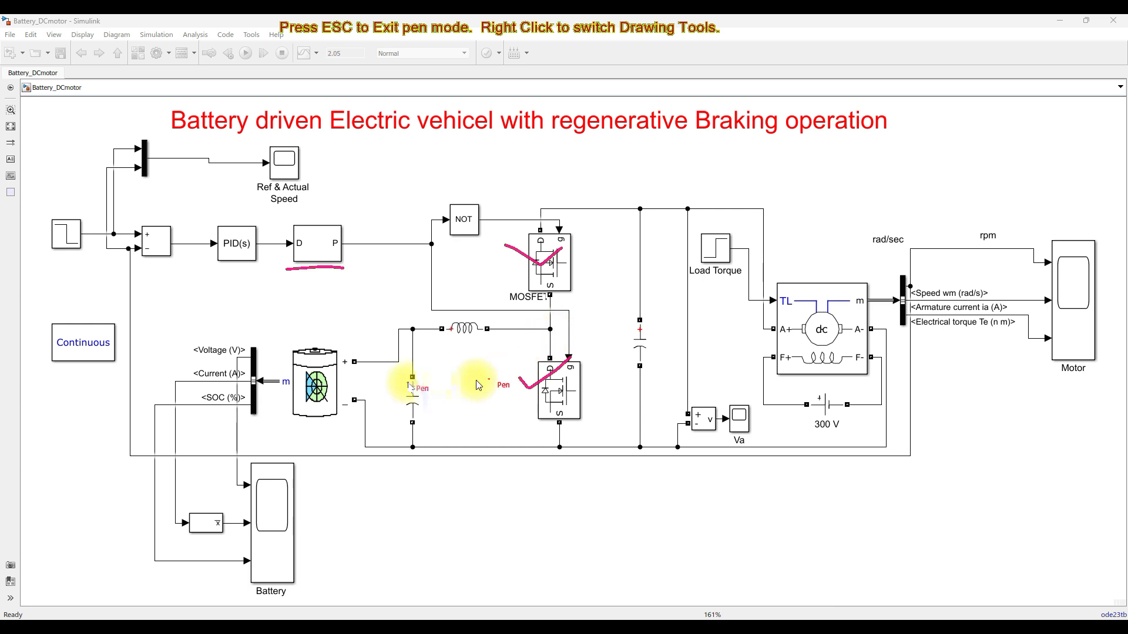
pyautogui.moveTo(463, 372)
pyautogui.mouseDown()
pyautogui.moveTo(596, 298)
pyautogui.moveTo(738, 320)
pyautogui.moveTo(739, 335)
pyautogui.mouseUp()
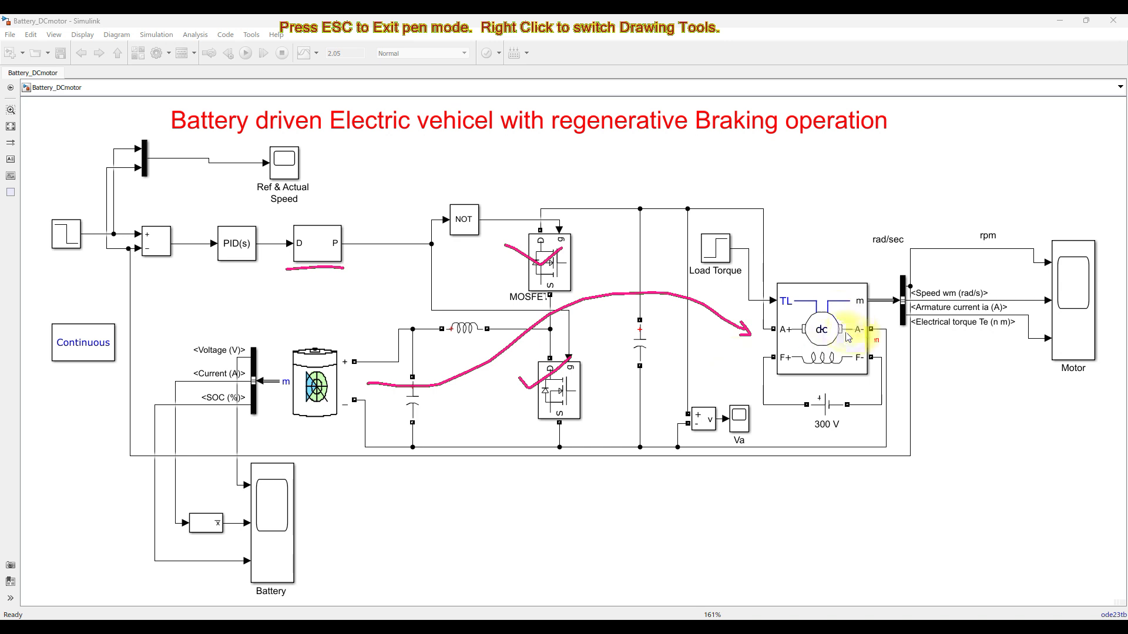
pyautogui.press('Escape')
# Trace the regenerative power flow from the DC motor through the converter back to the battery
pyautogui.click(829, 357)
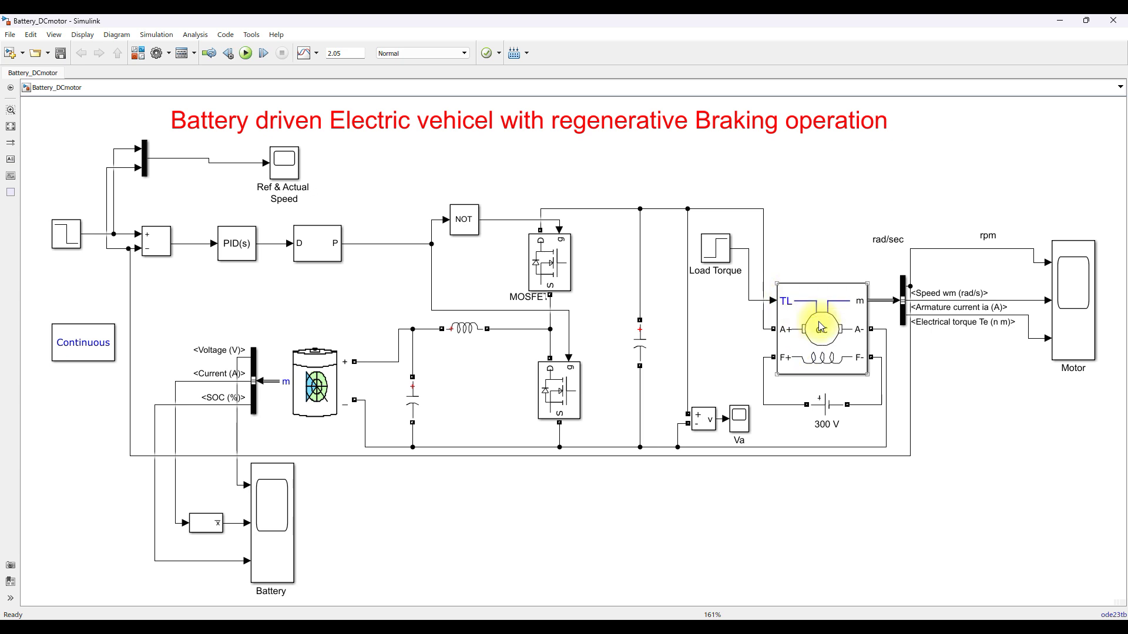
pyautogui.click(766, 352)
pyautogui.press('F12')
pyautogui.moveTo(739, 306)
pyautogui.mouseDown()
pyautogui.moveTo(505, 332)
pyautogui.moveTo(365, 379)
pyautogui.mouseUp()
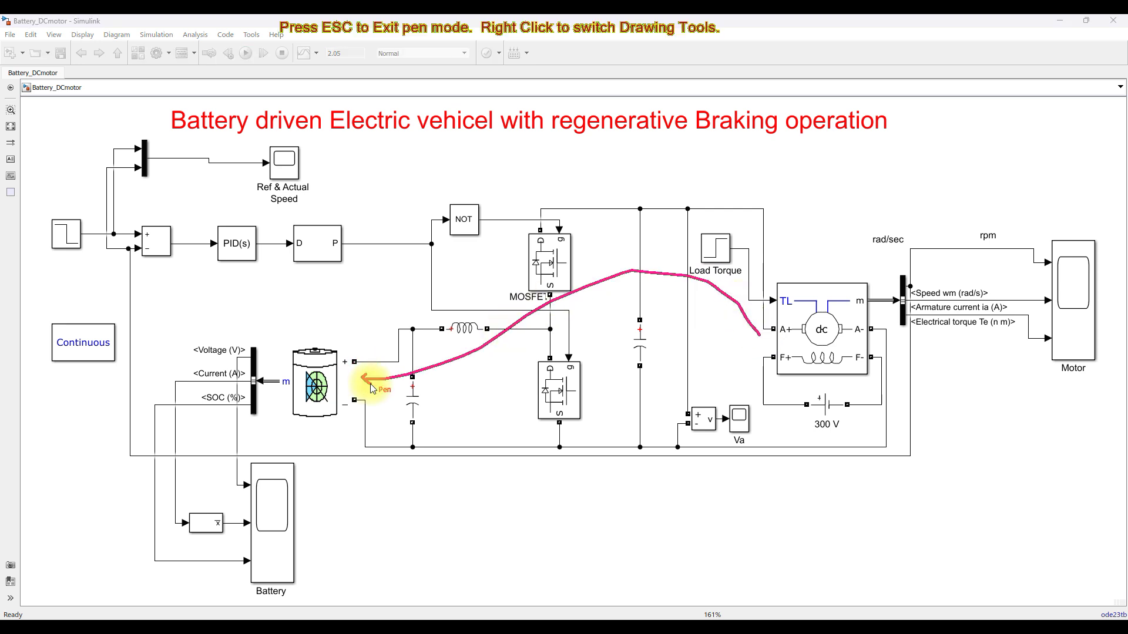
pyautogui.moveTo(738, 281)
pyautogui.mouseDown()
pyautogui.moveTo(599, 278)
pyautogui.moveTo(466, 337)
pyautogui.mouseUp()
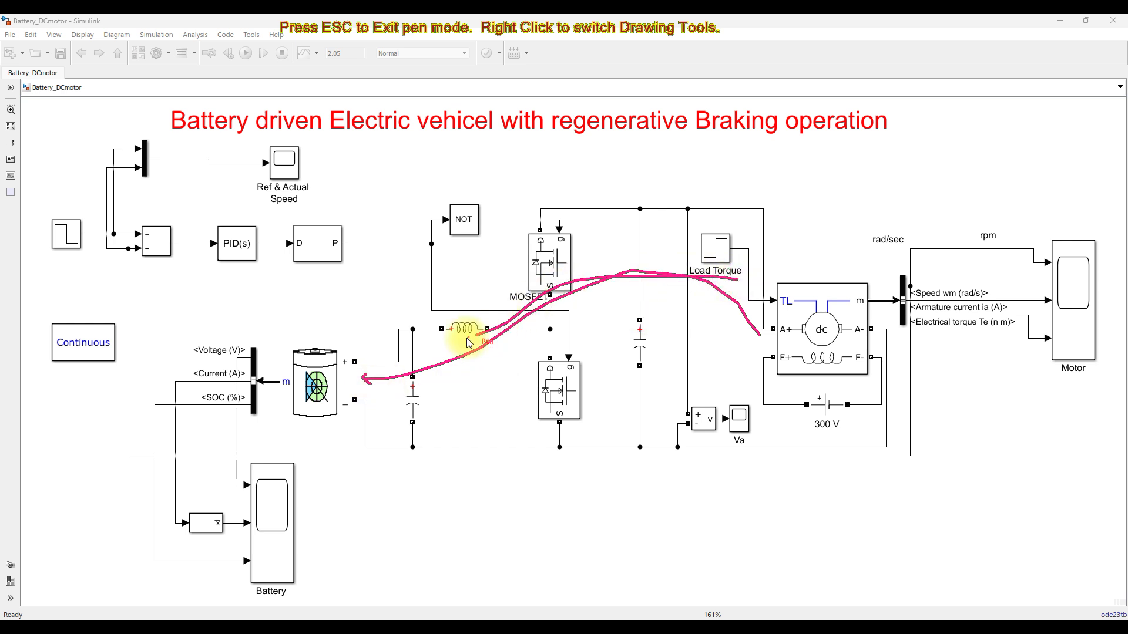
pyautogui.press('Escape')
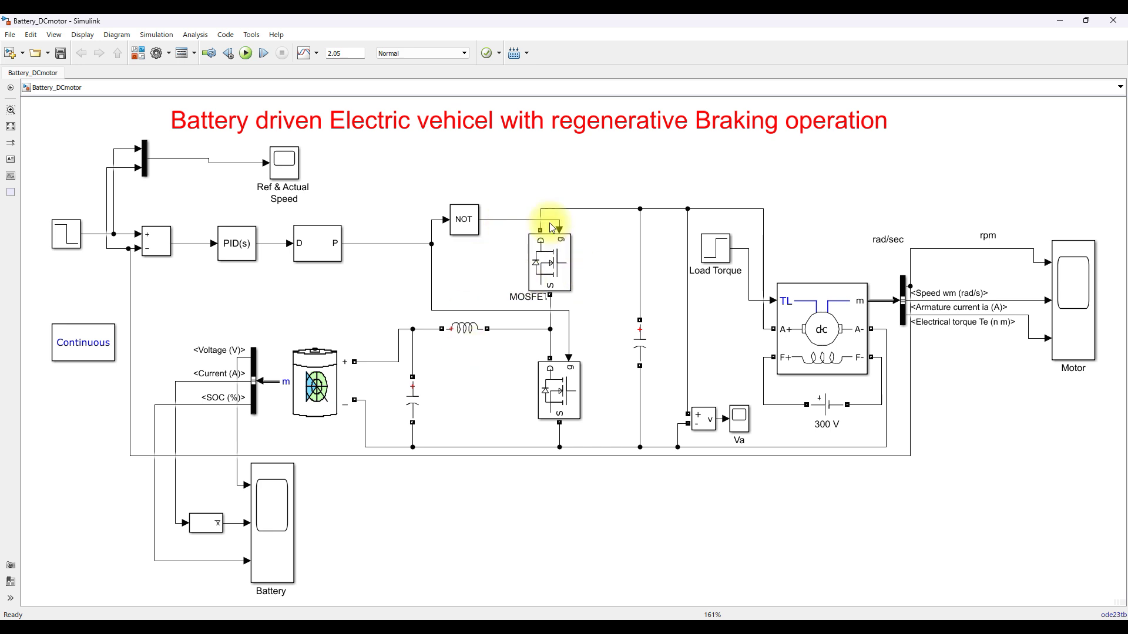
# Compare the two power flow directions through the converter, from the battery side and from the DC motor side
pyautogui.click(74, 244)
pyautogui.click(100, 279)
pyautogui.click(834, 351)
pyautogui.click(474, 306)
pyautogui.press('F12')
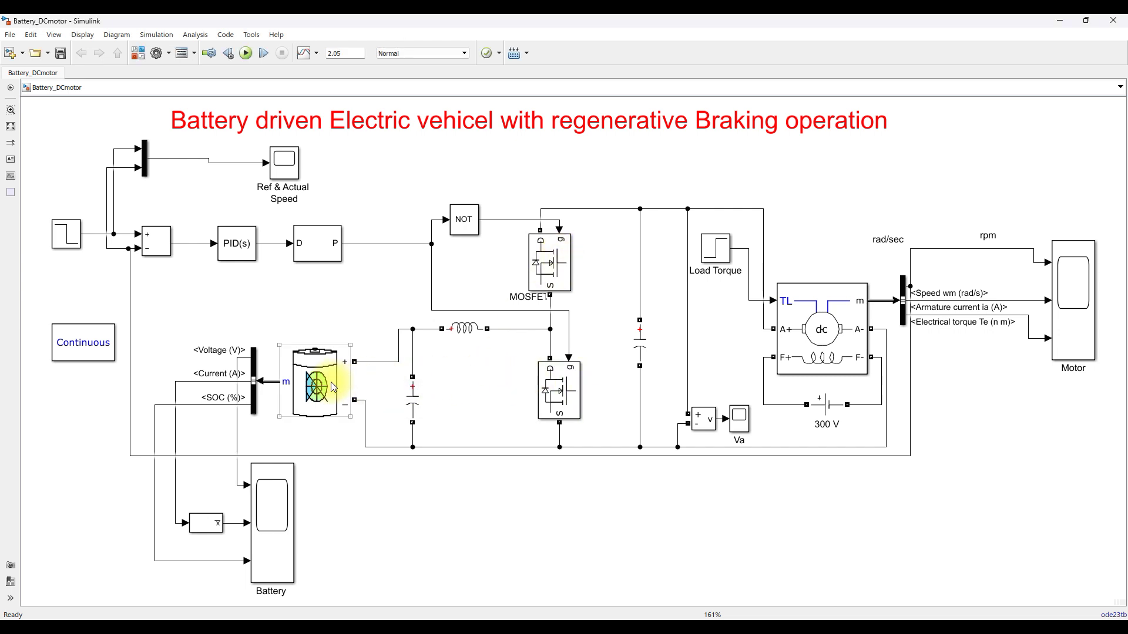
pyautogui.press('Escape')
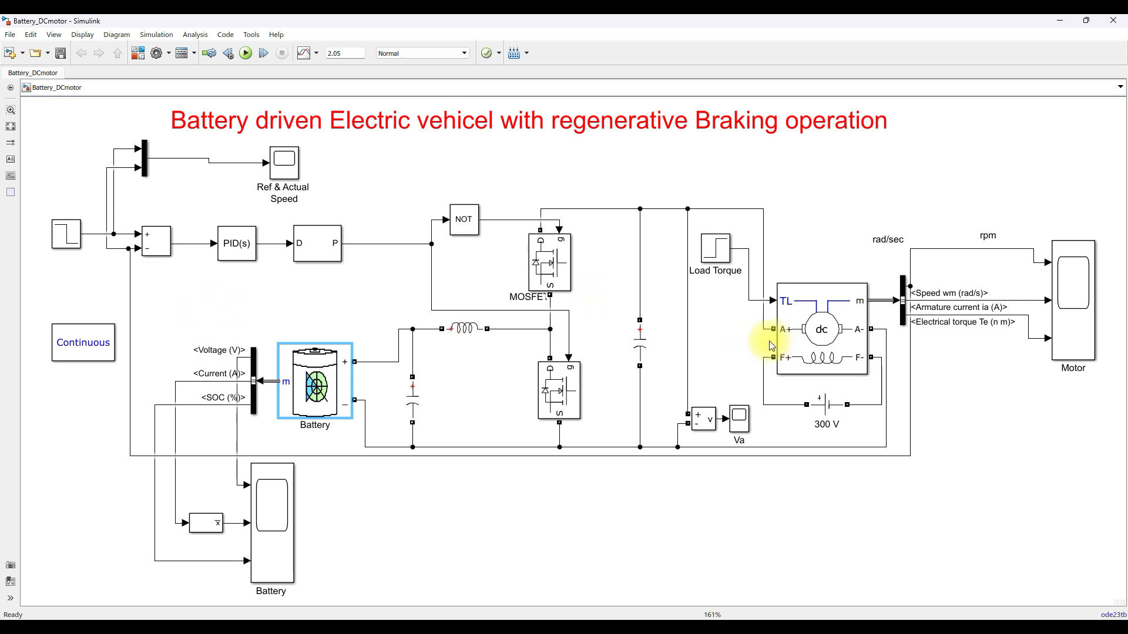
pyautogui.click(316, 385)
pyautogui.press('F8')
pyautogui.moveTo(768, 323)
pyautogui.mouseDown()
pyautogui.moveTo(546, 289)
pyautogui.moveTo(519, 309)
pyautogui.moveTo(525, 320)
pyautogui.mouseUp()
pyautogui.moveTo(541, 371)
pyautogui.mouseDown()
pyautogui.moveTo(602, 320)
pyautogui.moveTo(612, 335)
pyautogui.mouseUp()
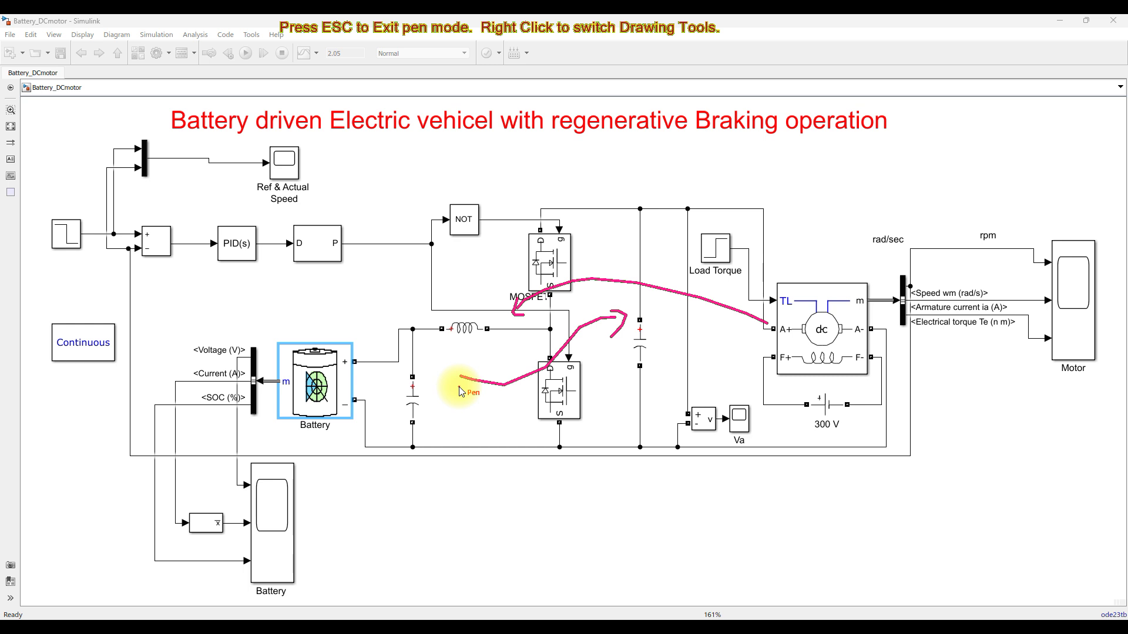
pyautogui.press('Escape')
pyautogui.click(419, 389)
pyautogui.press('F9')
pyautogui.moveTo(392, 382)
pyautogui.mouseDown()
pyautogui.moveTo(466, 383)
pyautogui.moveTo(436, 397)
pyautogui.mouseUp()
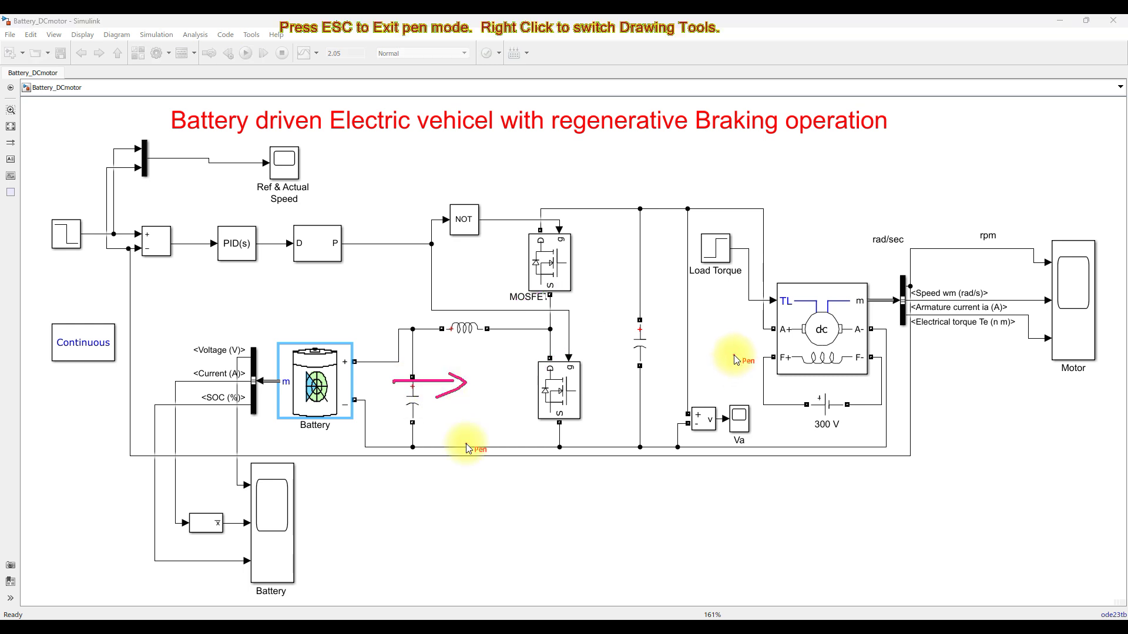
pyautogui.moveTo(734, 342)
pyautogui.mouseDown()
pyautogui.moveTo(638, 352)
pyautogui.moveTo(649, 362)
pyautogui.mouseUp()
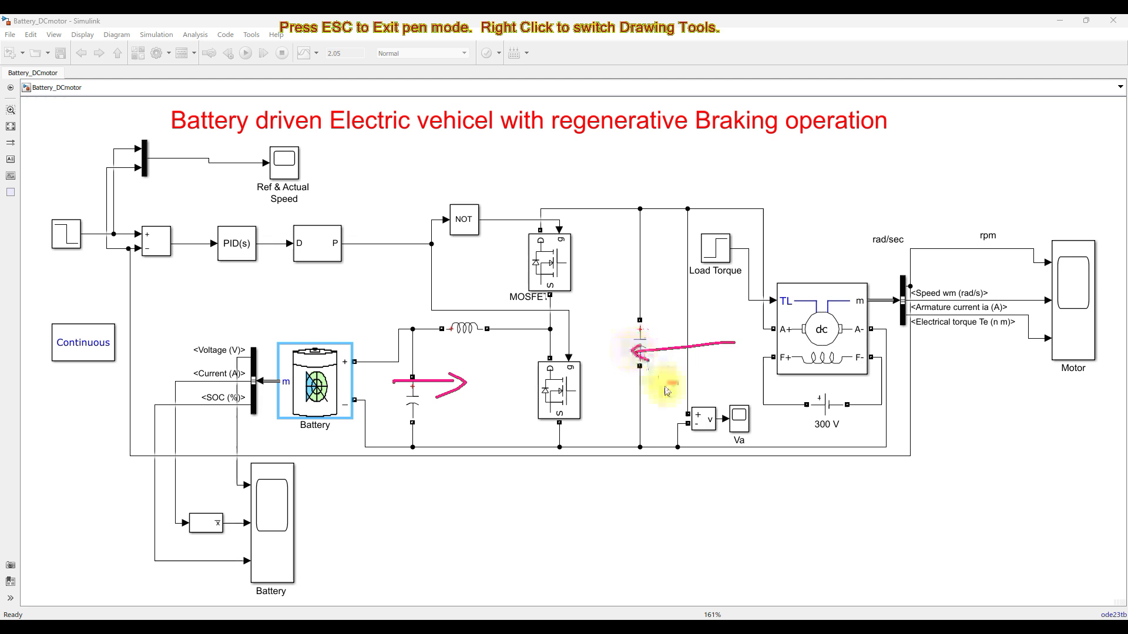
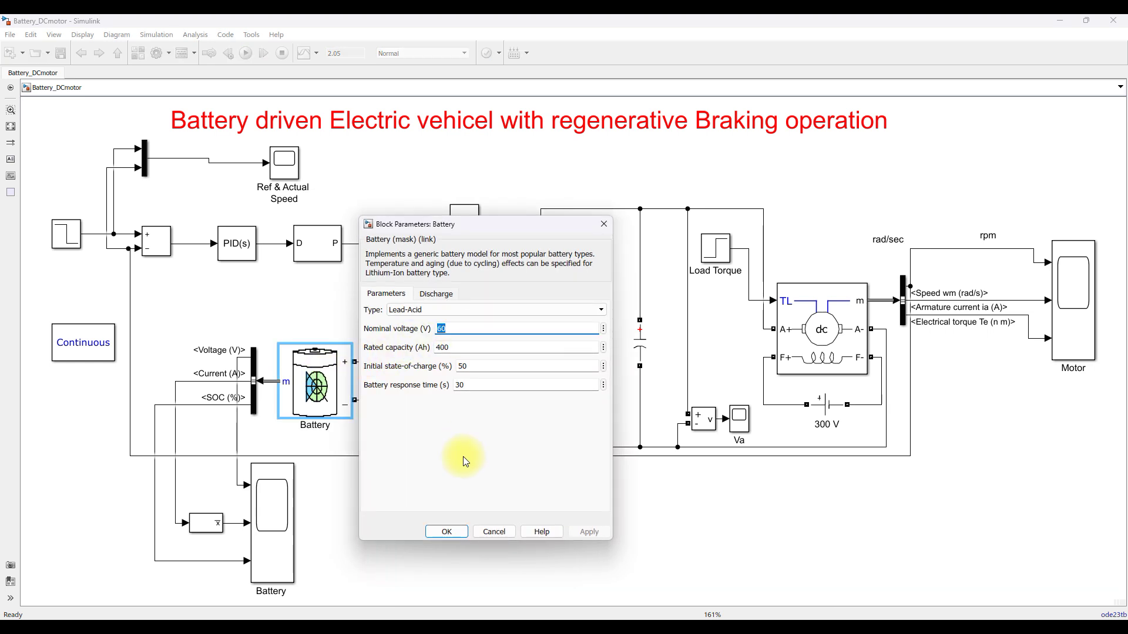
# Review the Battery block's rated capacity and initial state-of-charge parameters
pyautogui.doubleClick(466, 346)
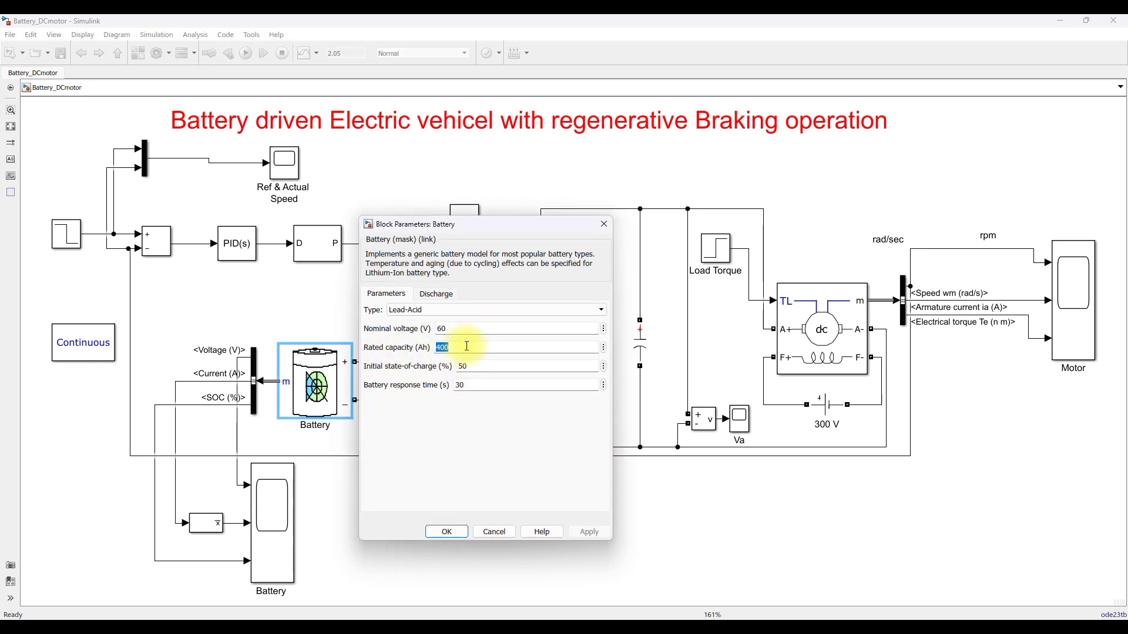
pyautogui.doubleClick(464, 366)
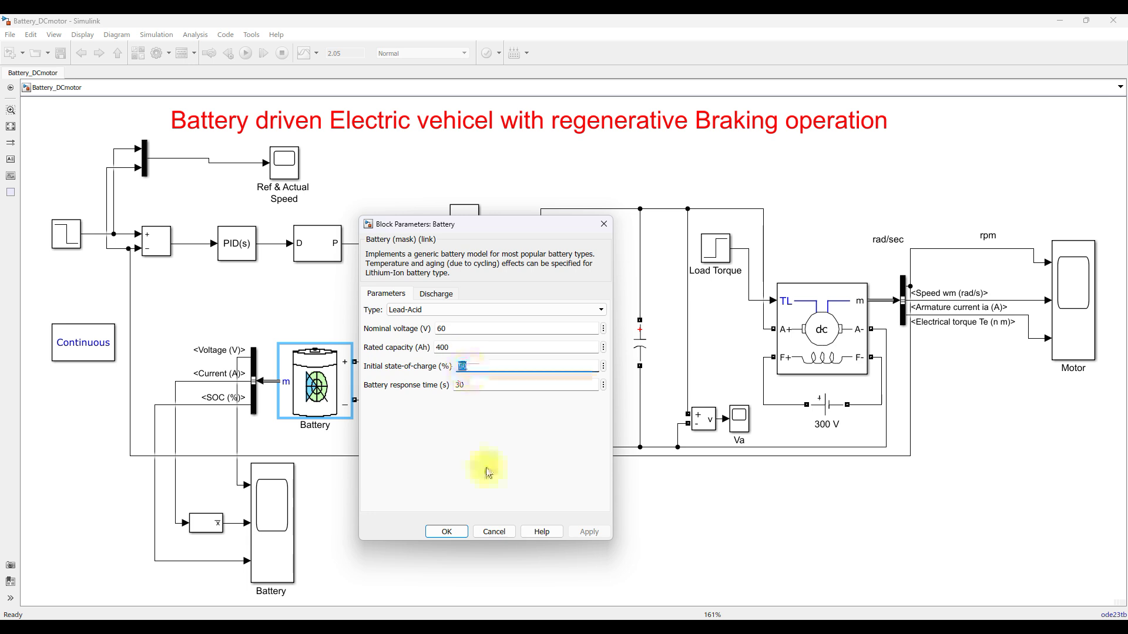
pyautogui.click(446, 532)
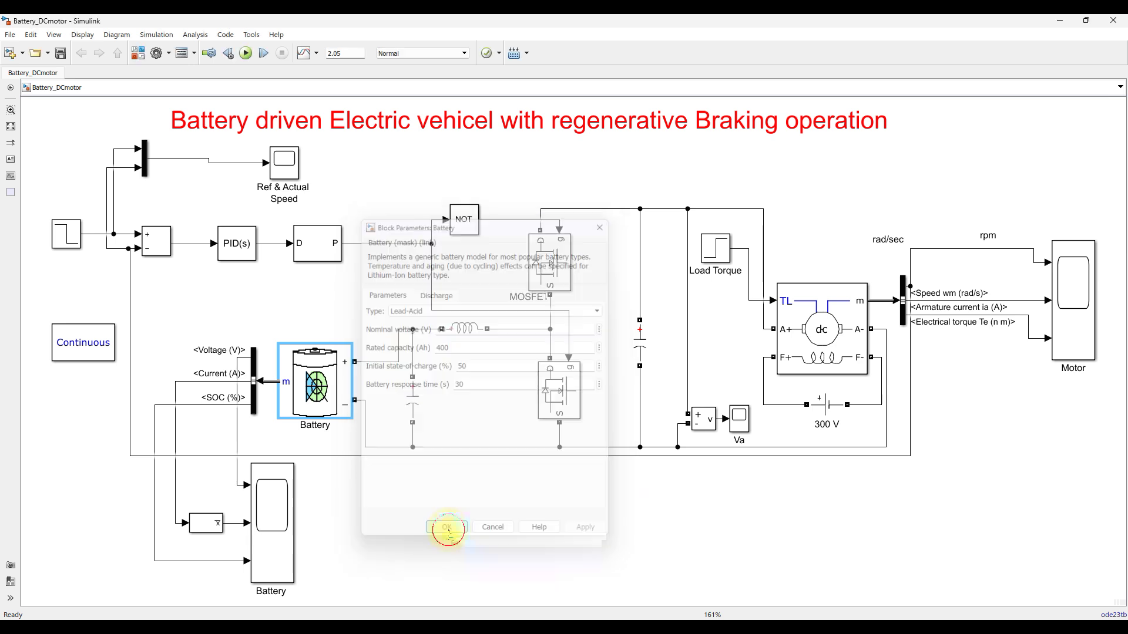
# Review the DC Machine's preset model and the Load Torque block's step parameters
pyautogui.click(840, 328)
pyautogui.doubleClick(840, 328)
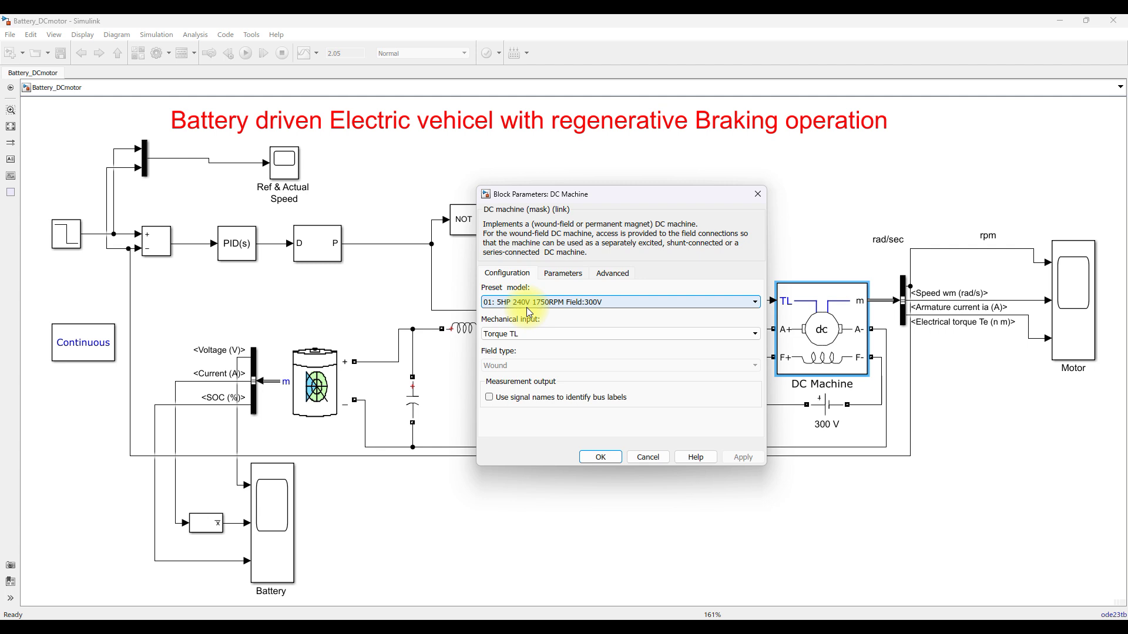
pyautogui.click(599, 456)
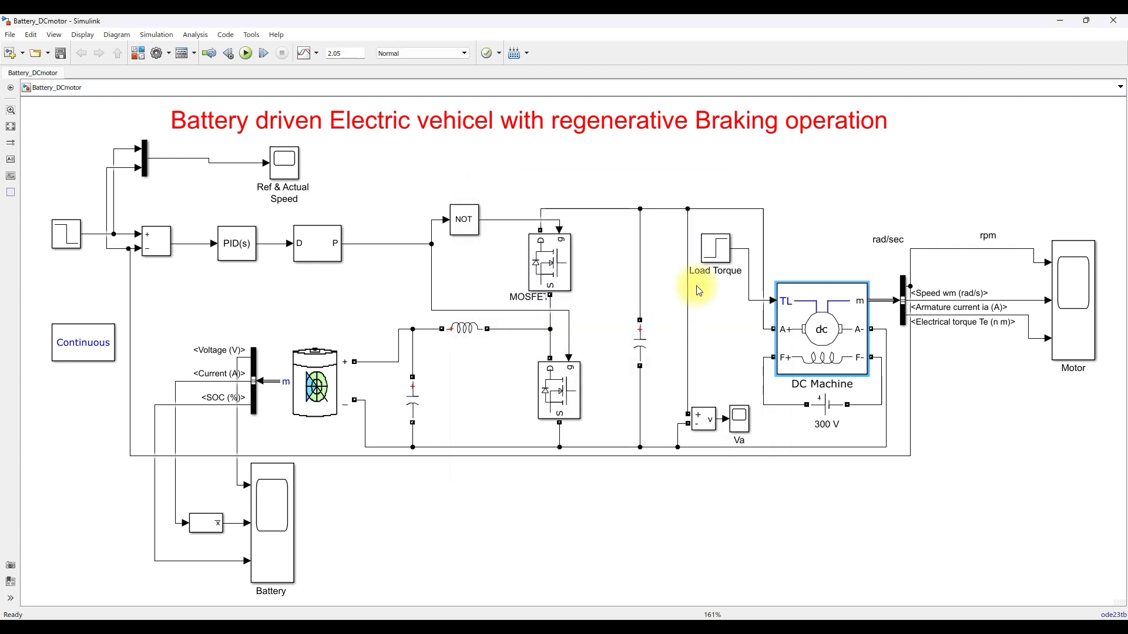
pyautogui.doubleClick(712, 258)
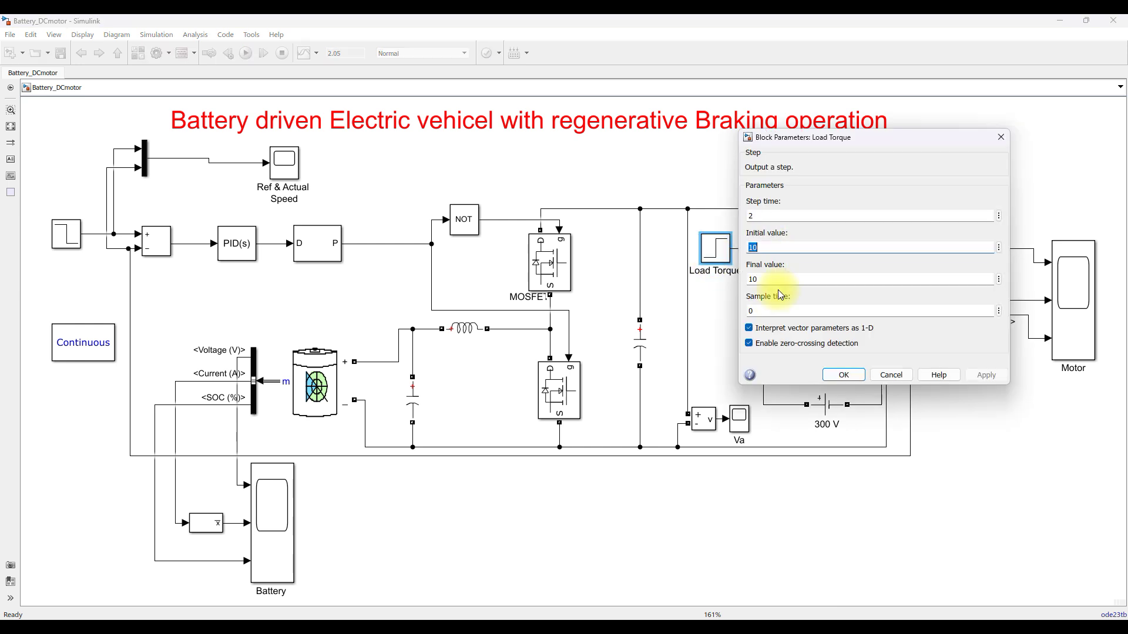
pyautogui.click(836, 379)
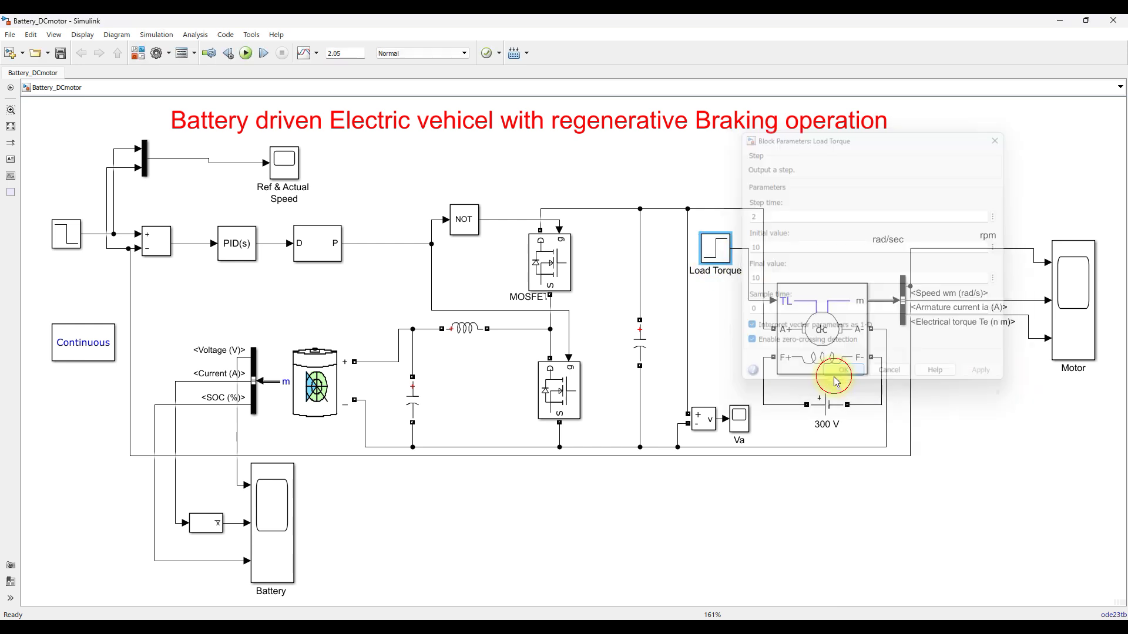
# Set the final value of the speed reference Step block to 120
pyautogui.doubleClick(60, 238)
pyautogui.click(121, 234)
pyautogui.doubleClick(121, 266)
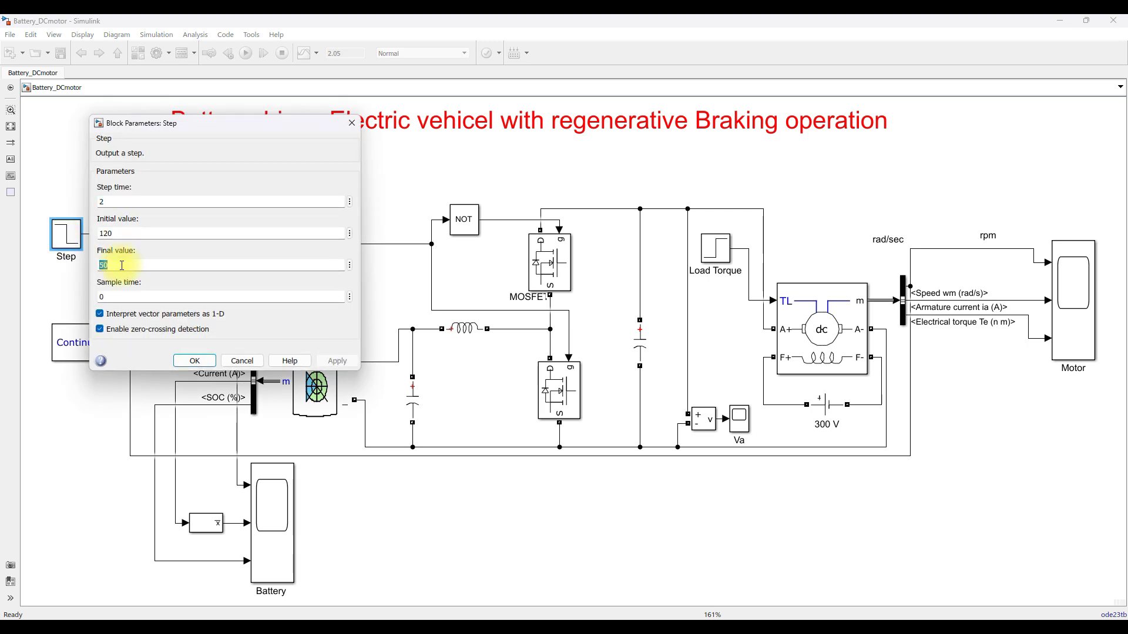
pyautogui.write('120')
pyautogui.press('Return')
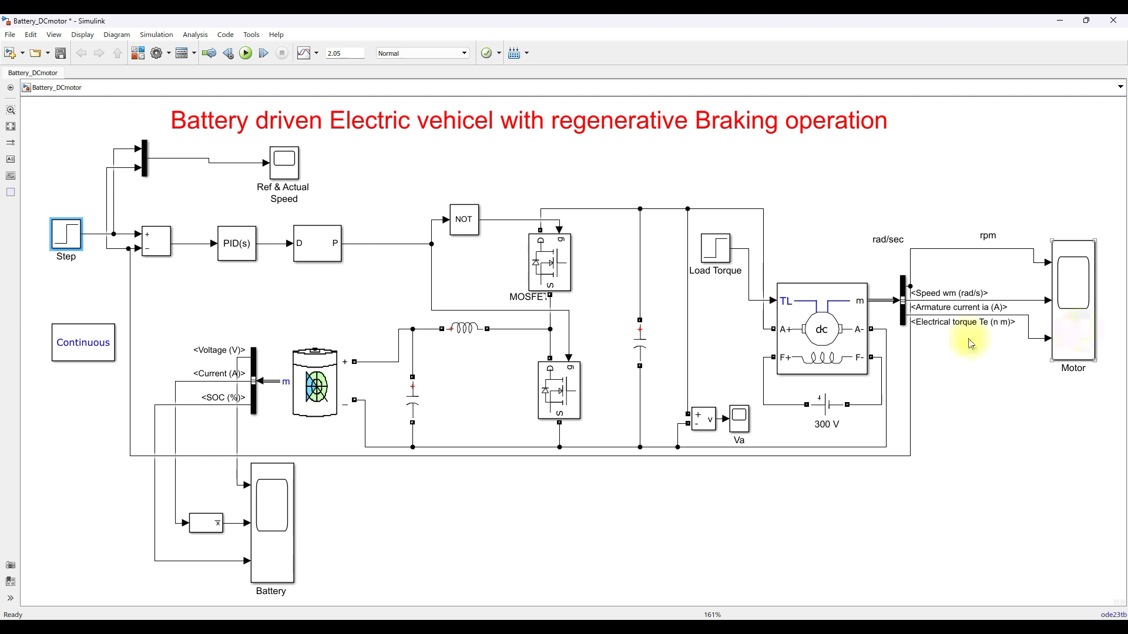
# Open the Battery and Motor scopes to view their waveforms
pyautogui.click(283, 485)
pyautogui.doubleClick(283, 485)
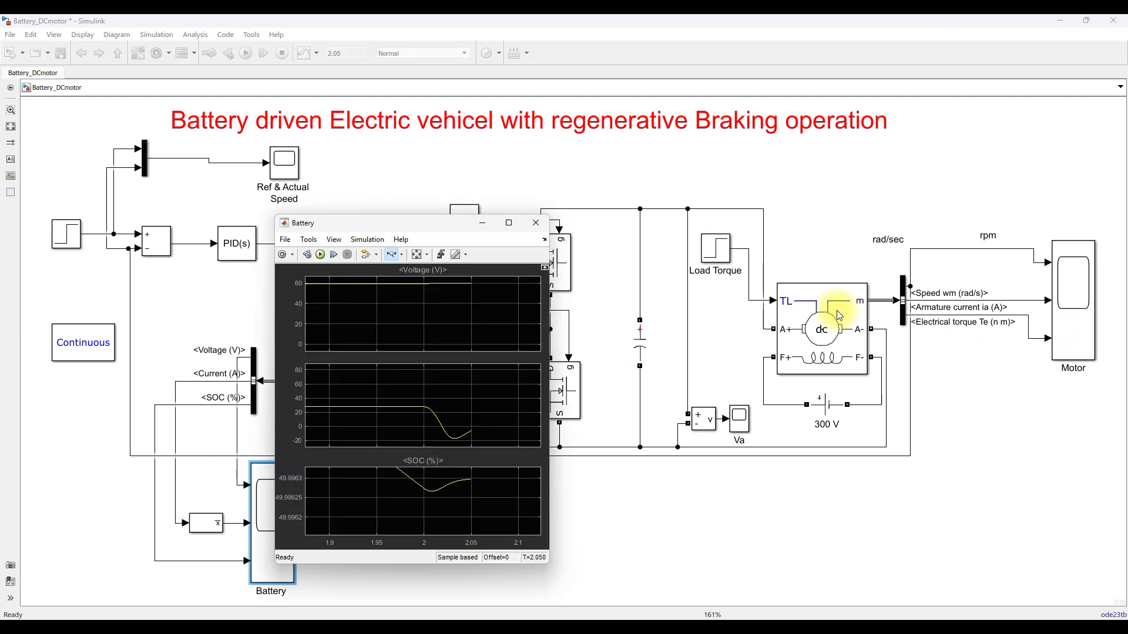
pyautogui.doubleClick(1061, 287)
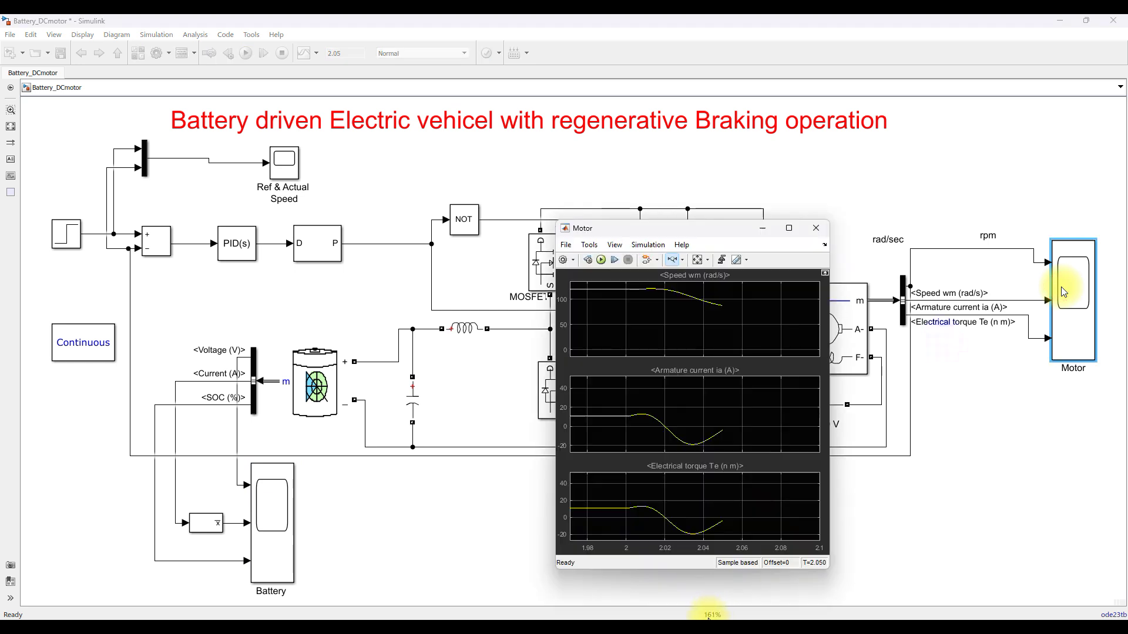
# Bring up the Battery and Ref & Actual Speed scopes beside the Motor scope and fit the speed plot to its data
pyautogui.moveTo(765, 590)
pyautogui.click(668, 569)
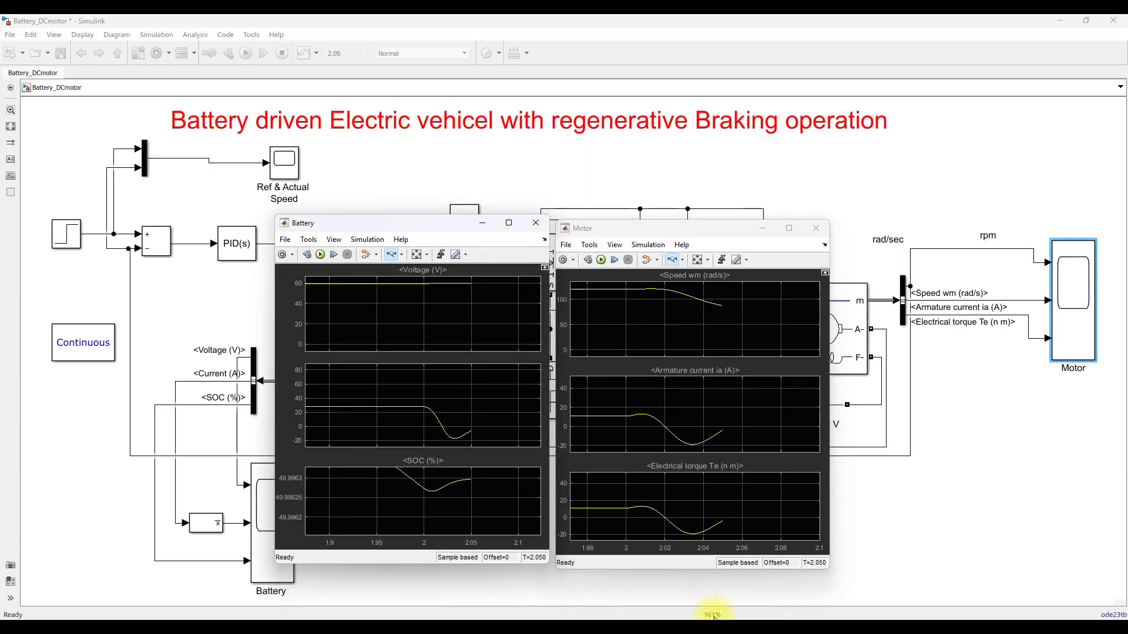
pyautogui.moveTo(714, 617)
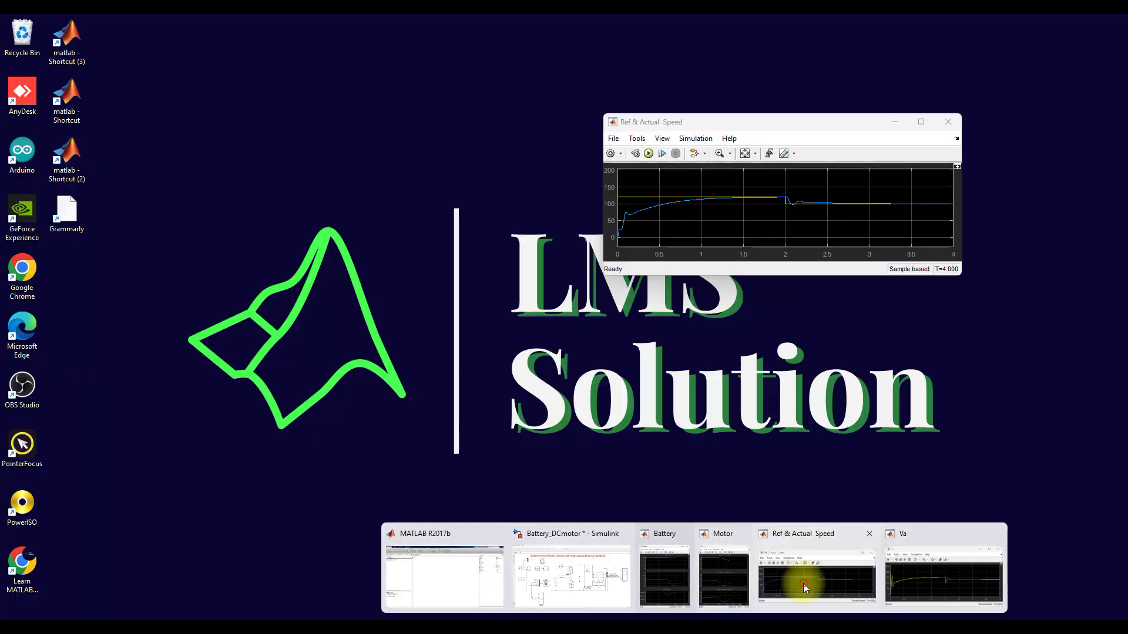
pyautogui.click(802, 585)
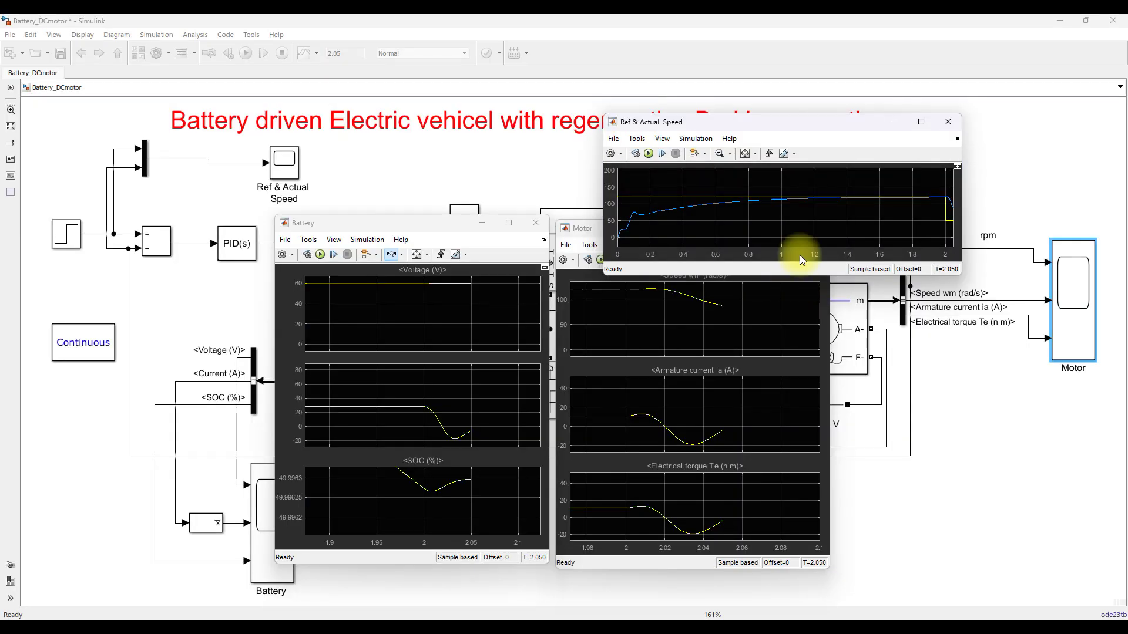
pyautogui.click(744, 154)
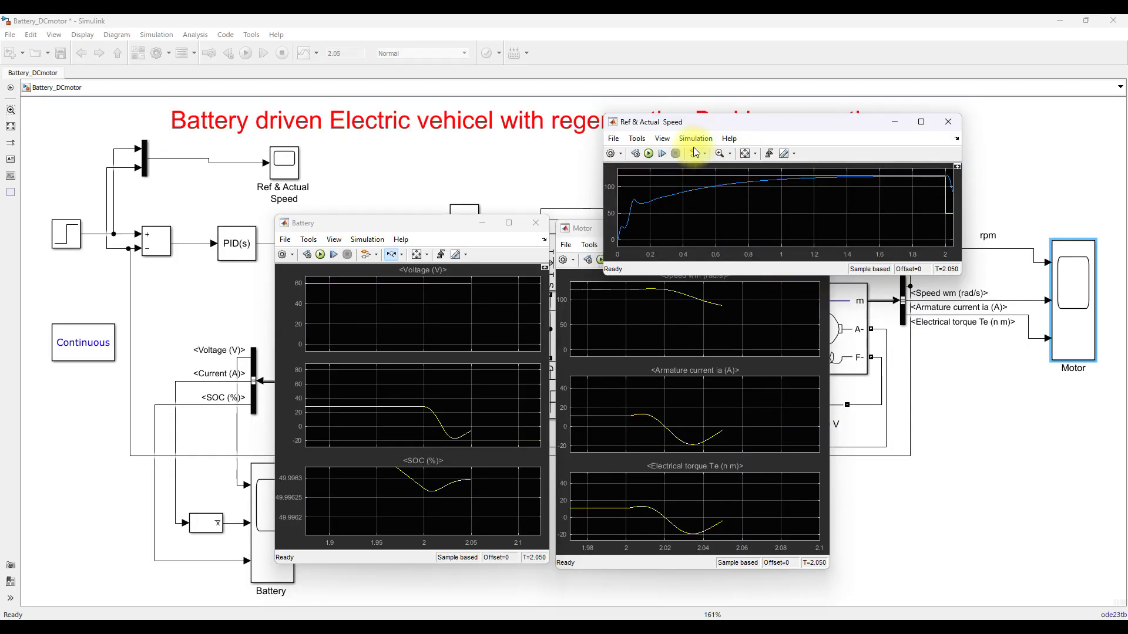
# Set the simulation stop time to 4 and open the Ref & Actual Speed and Va scopes
pyautogui.doubleClick(348, 51)
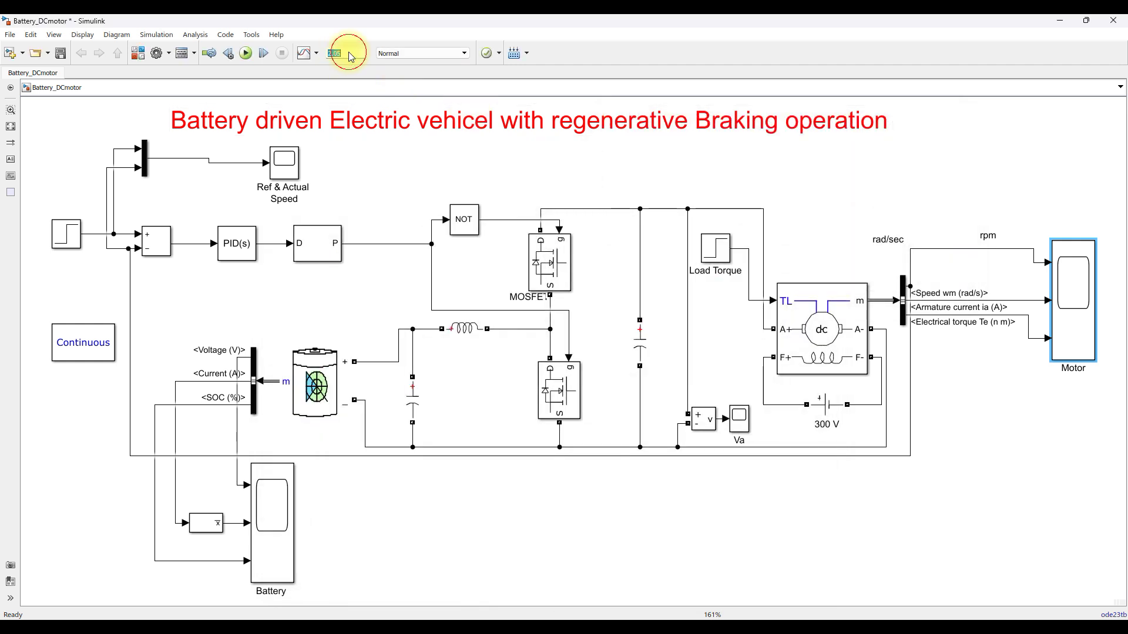
pyautogui.write('4')
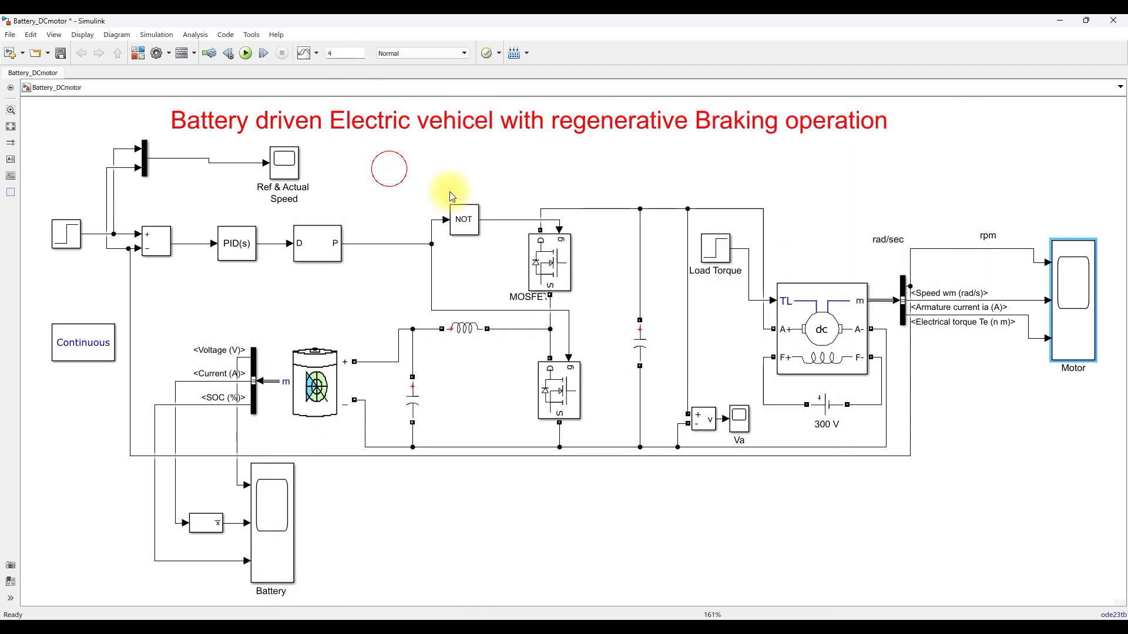
pyautogui.click(284, 167)
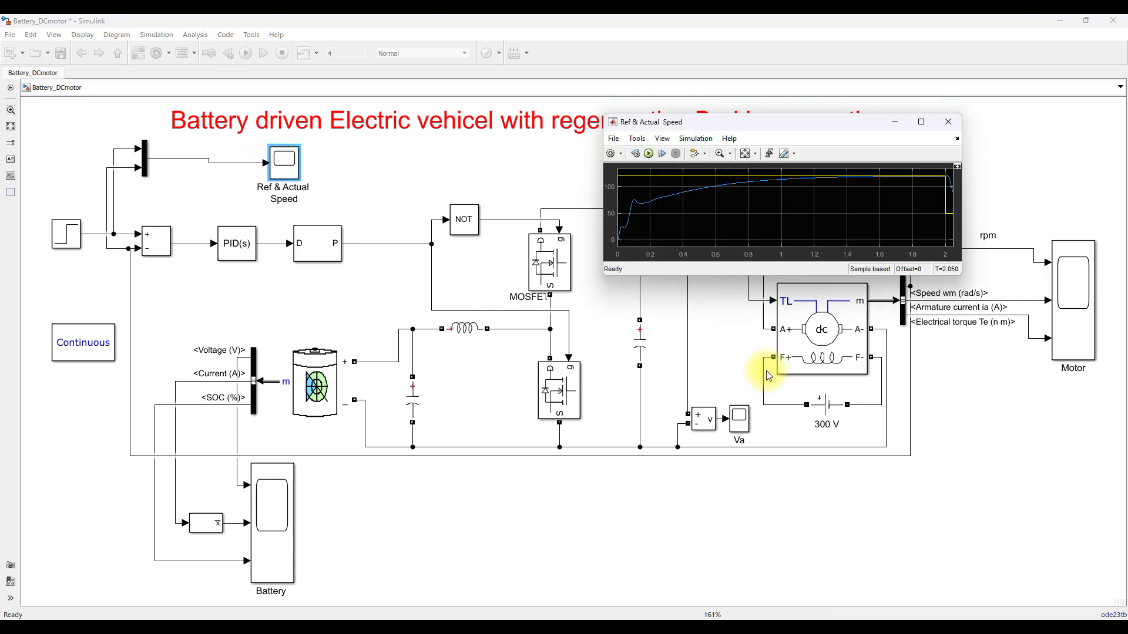
pyautogui.doubleClick(739, 417)
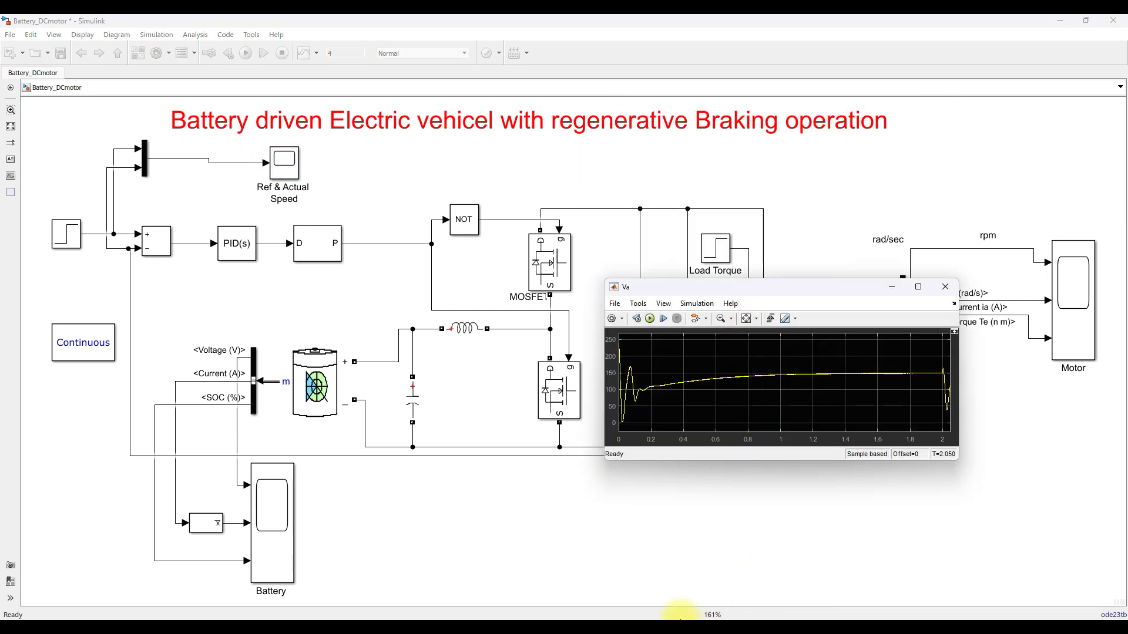
# Arrange the Va, Ref & Actual Speed, Battery and Motor scope windows so that all four are visible together
pyautogui.moveTo(684, 617)
pyautogui.click(664, 575)
pyautogui.click(724, 576)
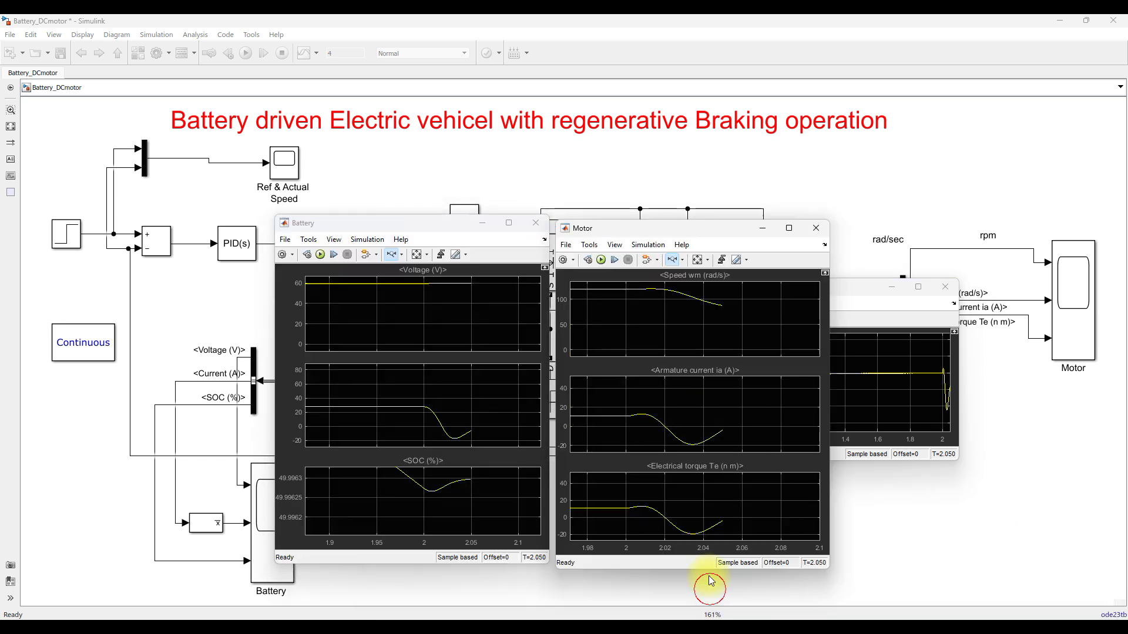
pyautogui.click(855, 303)
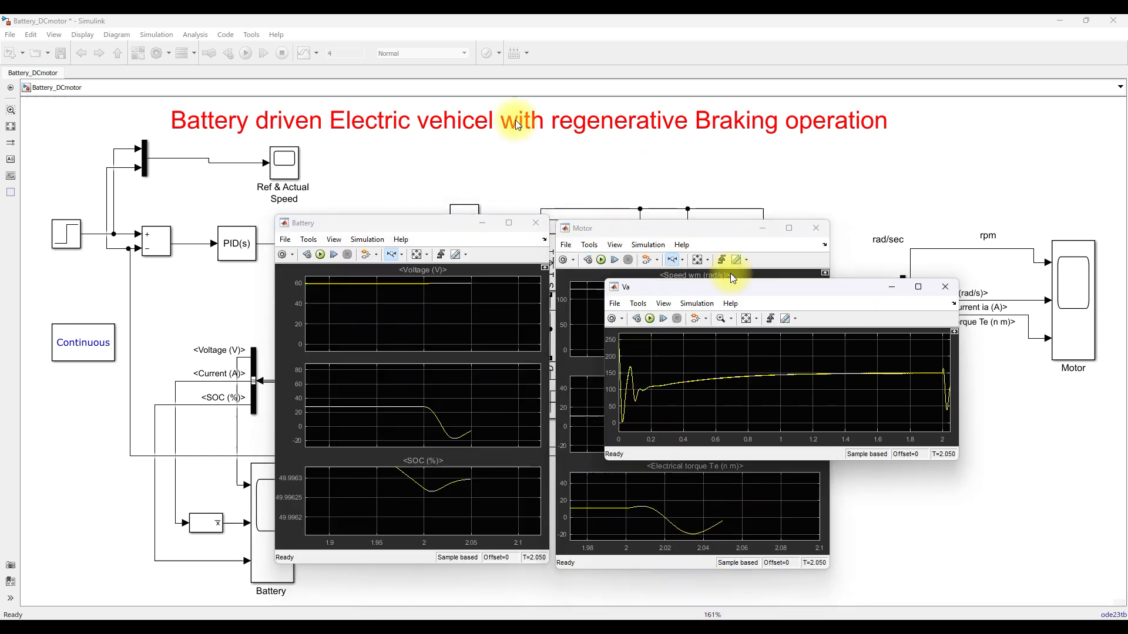
pyautogui.moveTo(740, 289); pyautogui.dragTo(407, 57)
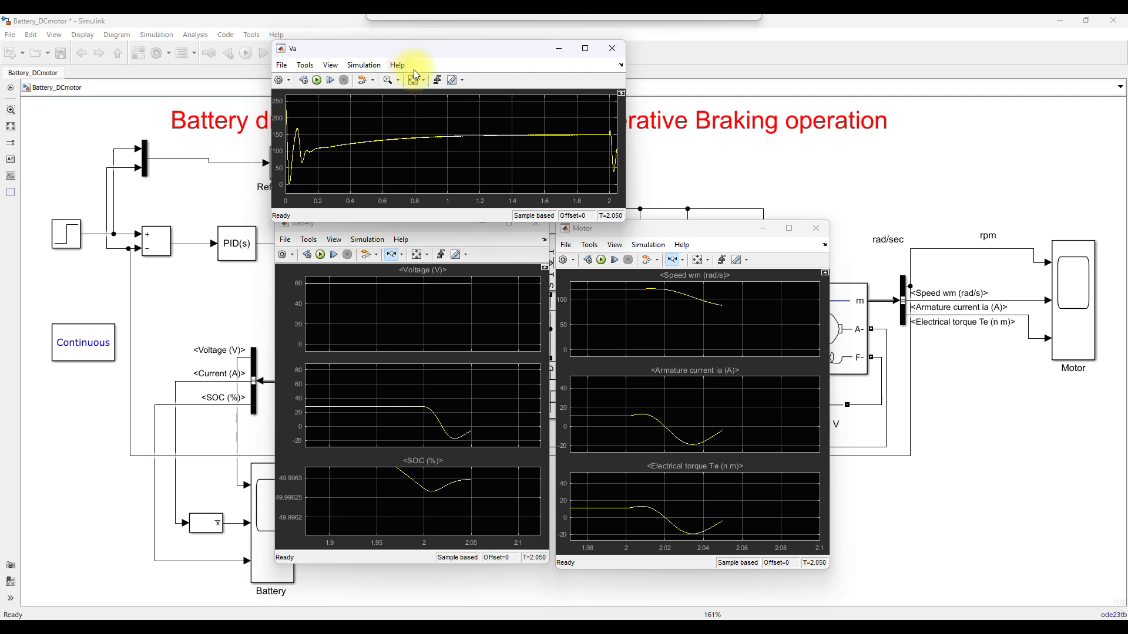
pyautogui.moveTo(749, 605)
pyautogui.click(763, 581)
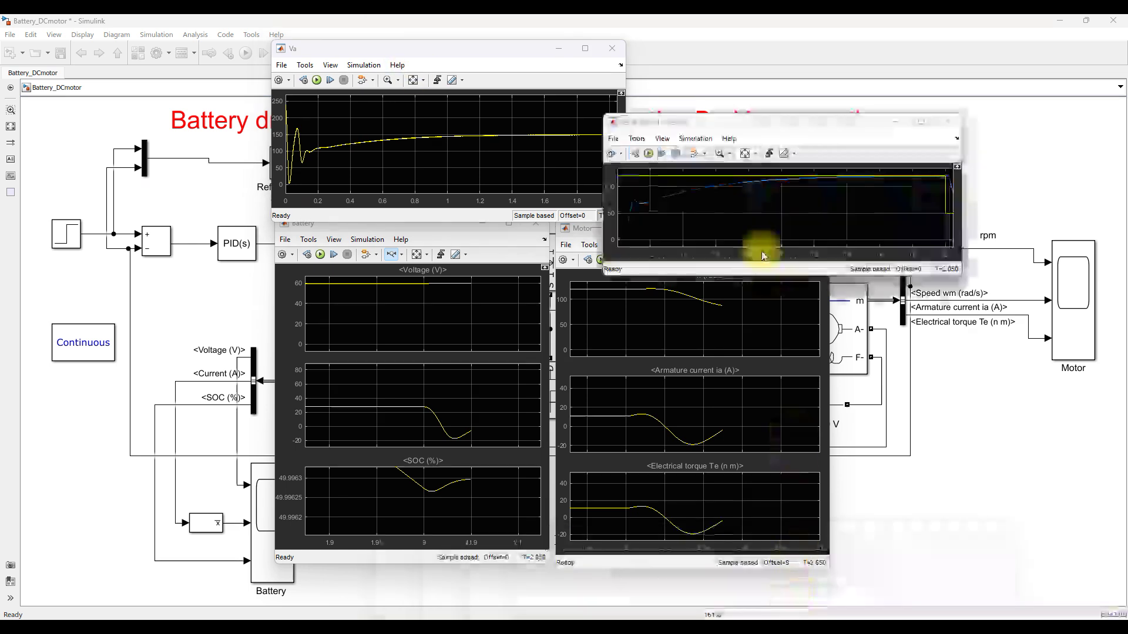
pyautogui.moveTo(730, 131); pyautogui.dragTo(767, 53)
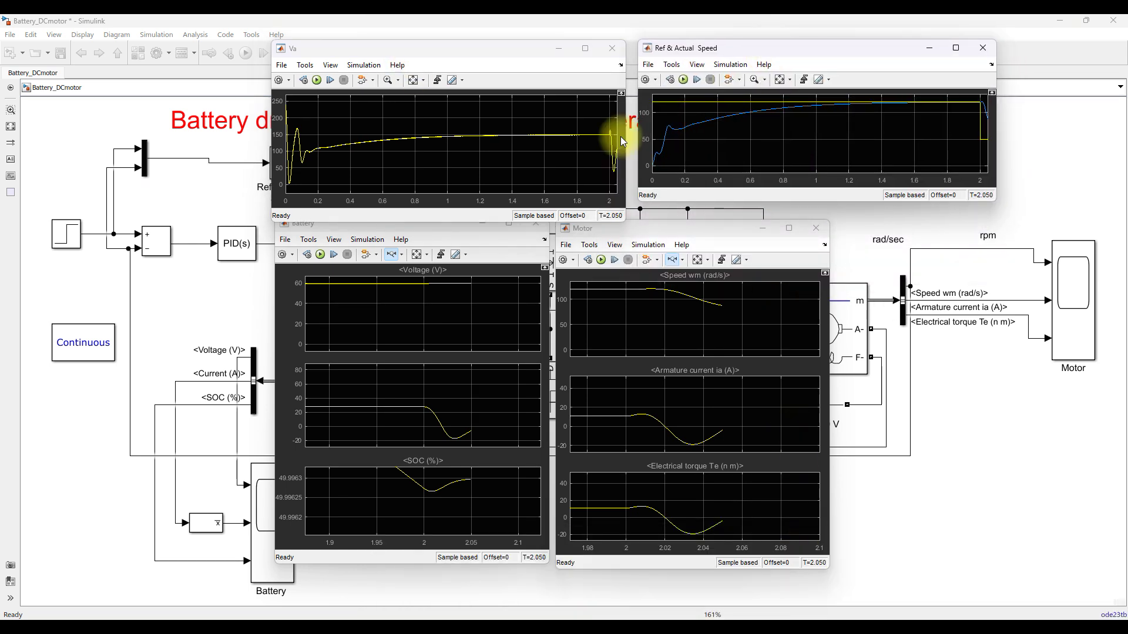
pyautogui.click(457, 242)
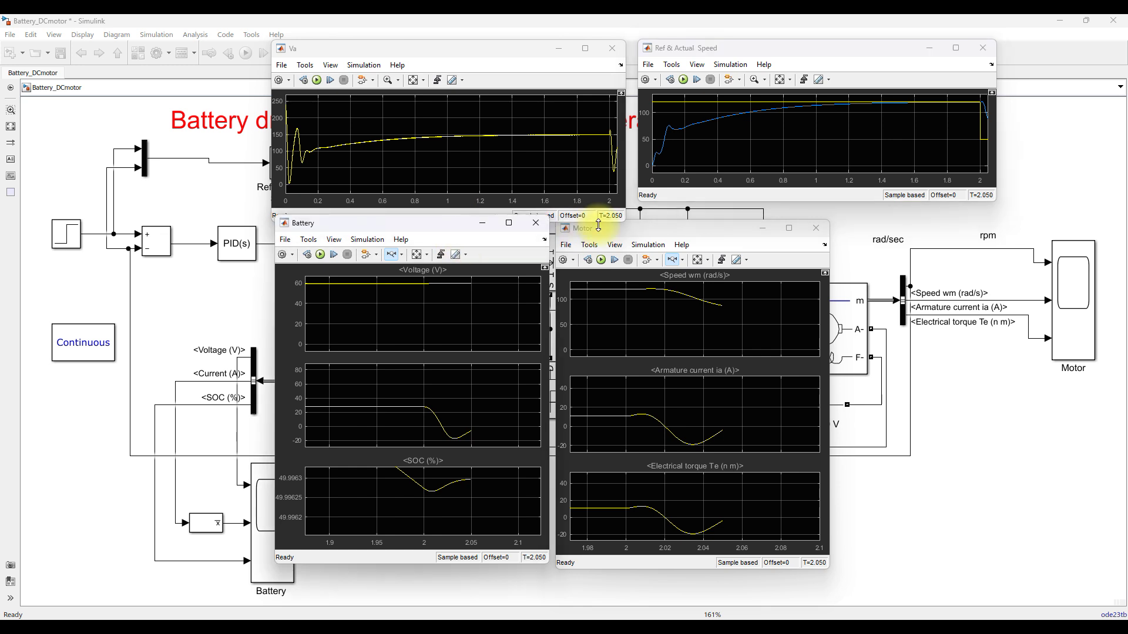
# Run the simulation and fit the Battery, Motor and Ref & Actual Speed scope plots to their data
pyautogui.click(601, 259)
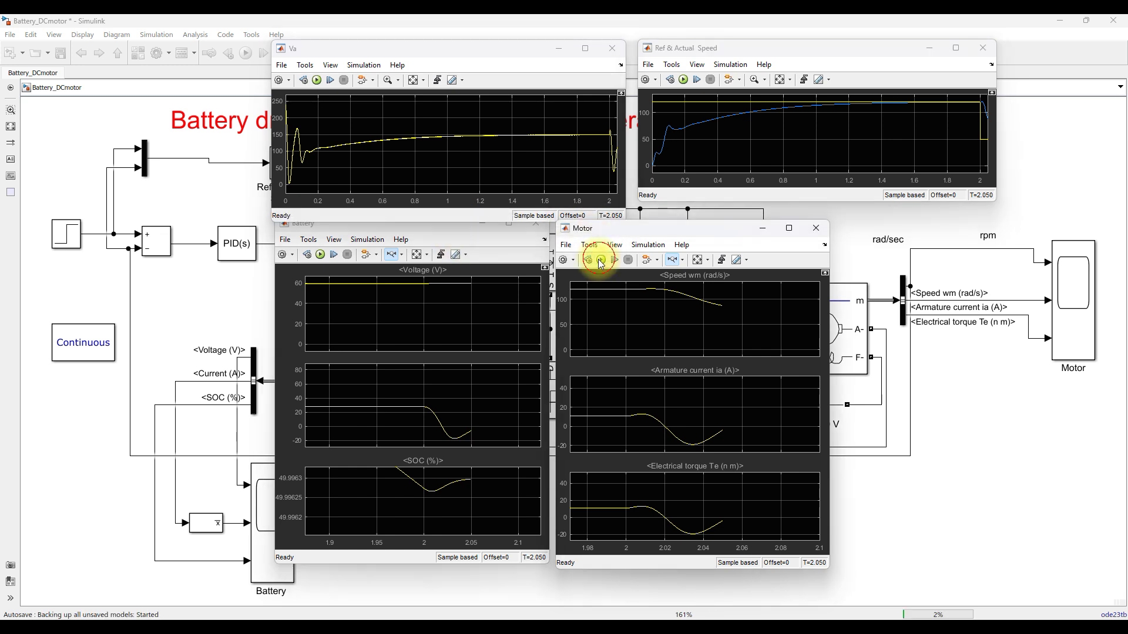
pyautogui.click(418, 260)
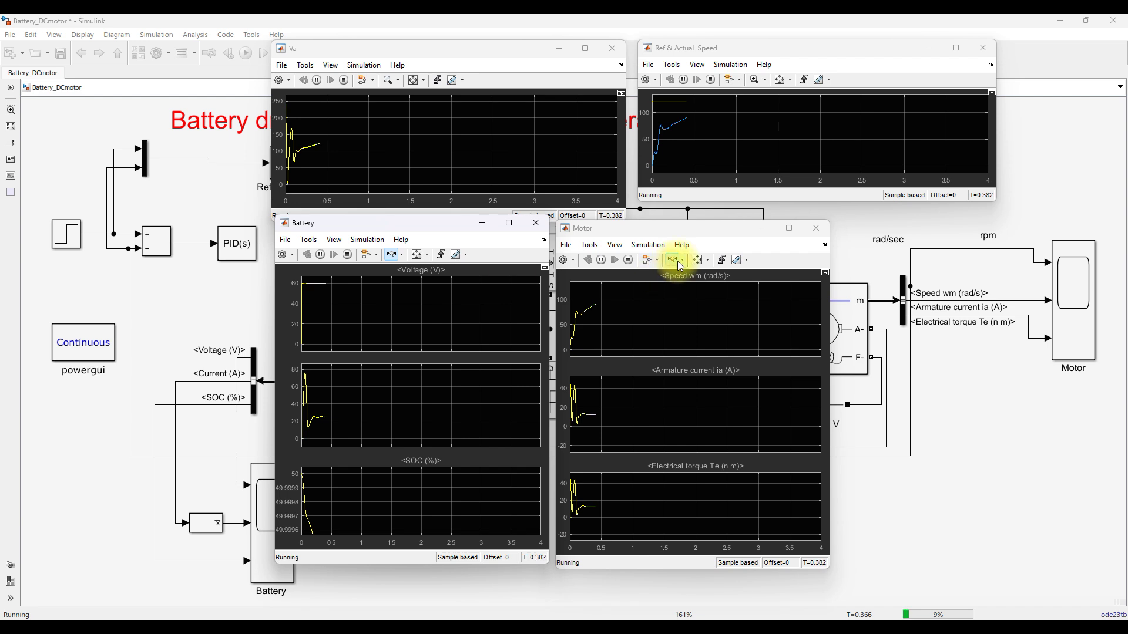
pyautogui.click(697, 261)
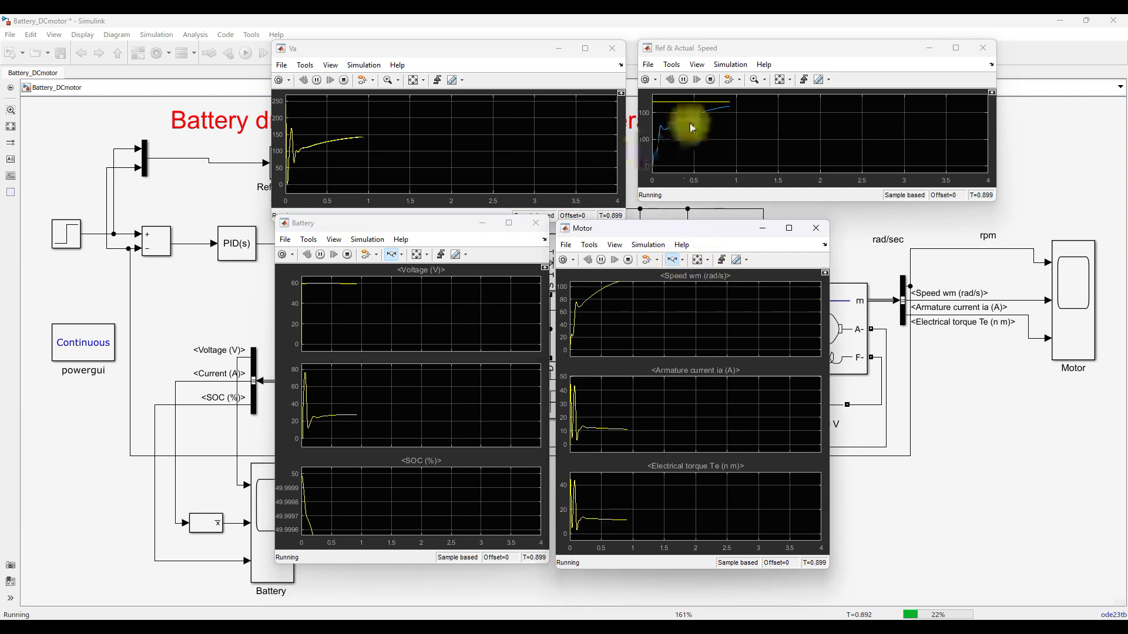
pyautogui.click(779, 83)
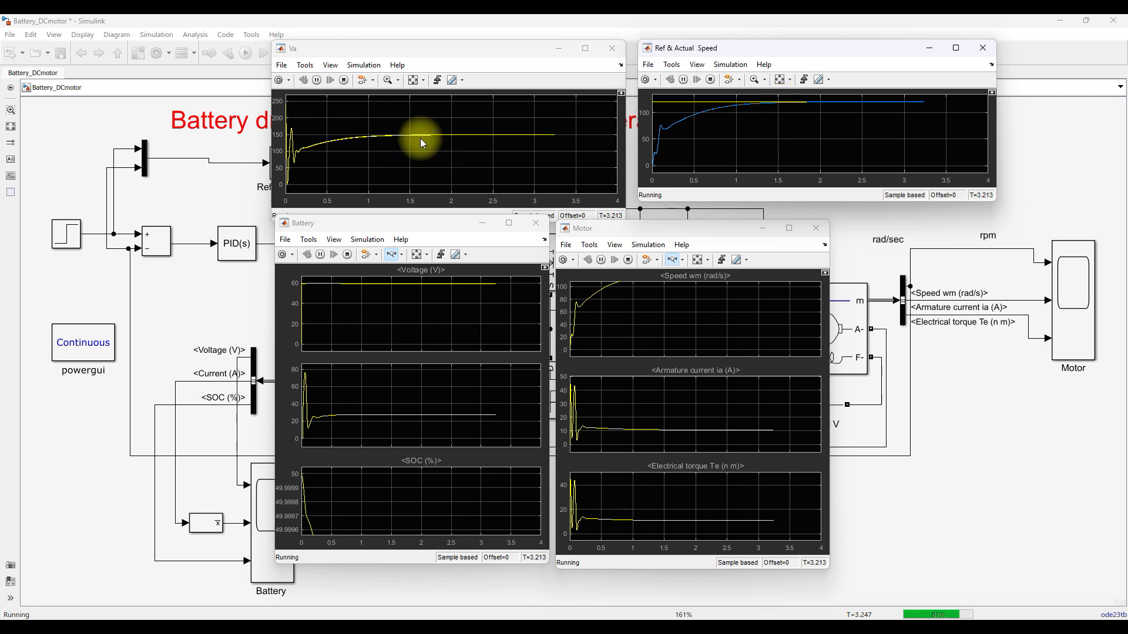
pyautogui.press('F11')
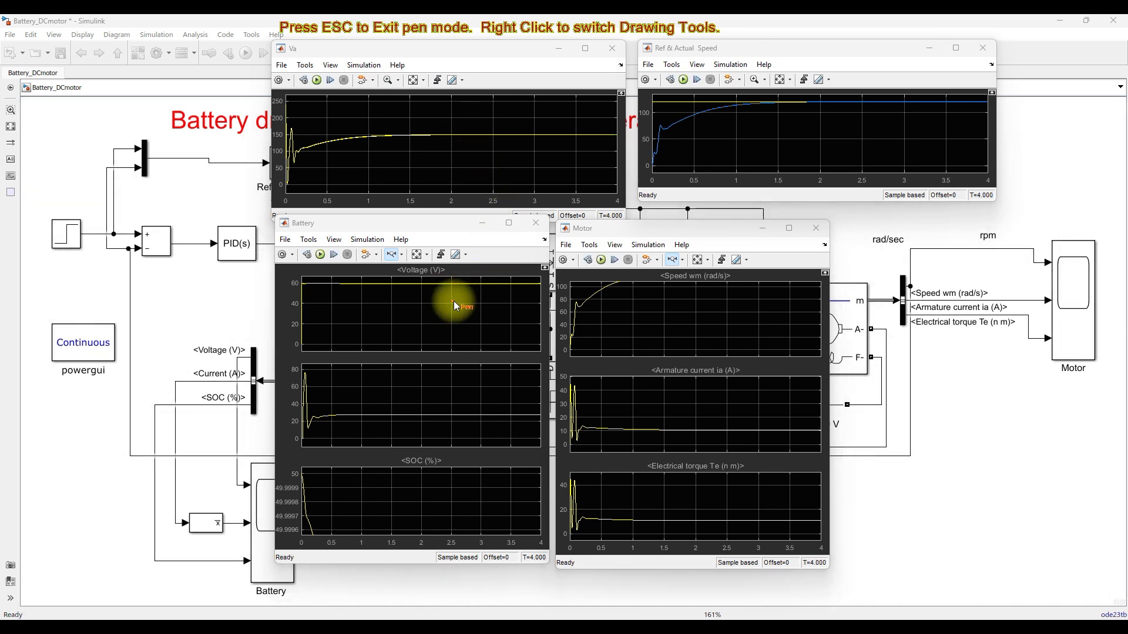
pyautogui.press('Escape')
pyautogui.click(417, 255)
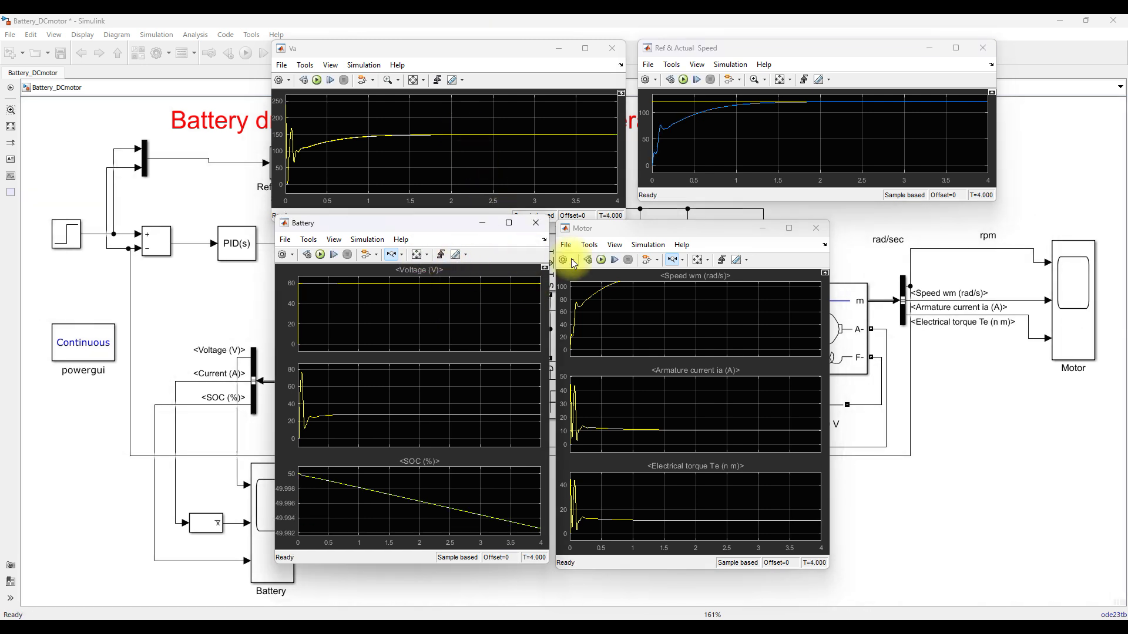
pyautogui.click(674, 260)
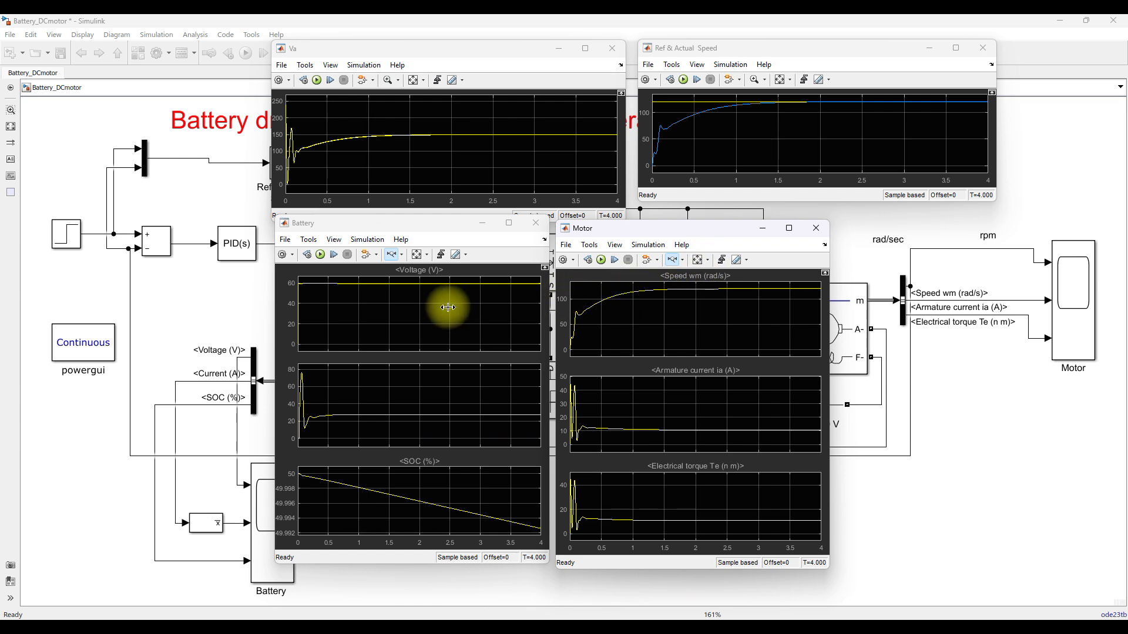
# Mark the voltage, current and SOC curves in the Battery scope with the drawing pen and clear the marks
pyautogui.press('F9')
pyautogui.moveTo(400, 290); pyautogui.dragTo(415, 285)
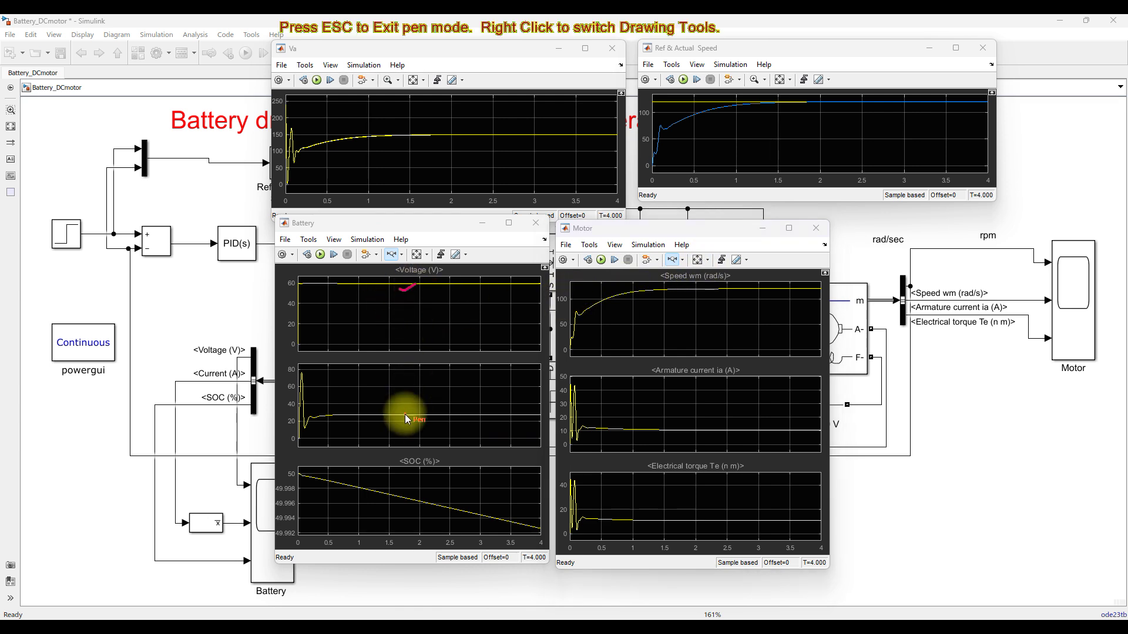
pyautogui.moveTo(400, 413)
pyautogui.mouseDown()
pyautogui.moveTo(410, 422)
pyautogui.moveTo(420, 411)
pyautogui.mouseUp()
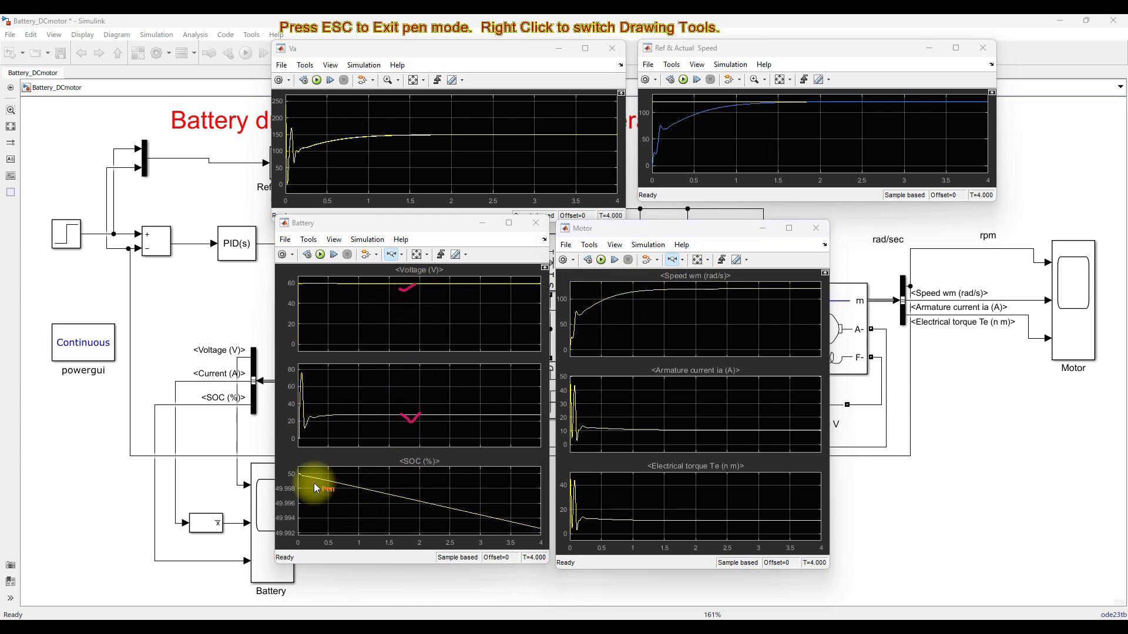
pyautogui.moveTo(301, 474); pyautogui.dragTo(529, 531)
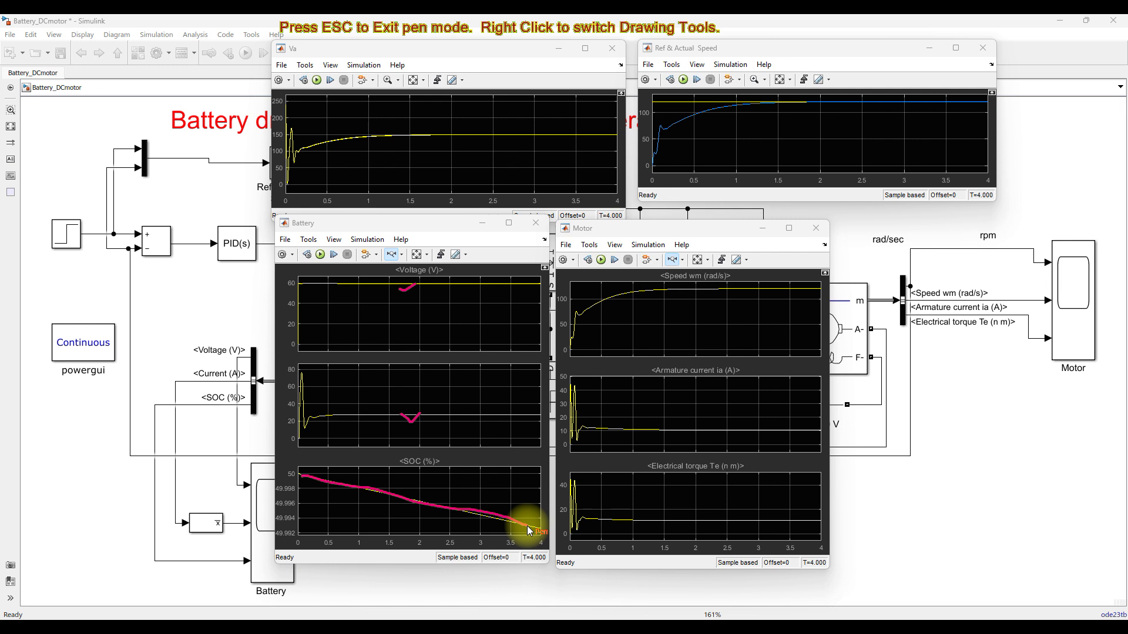
pyautogui.press('Escape')
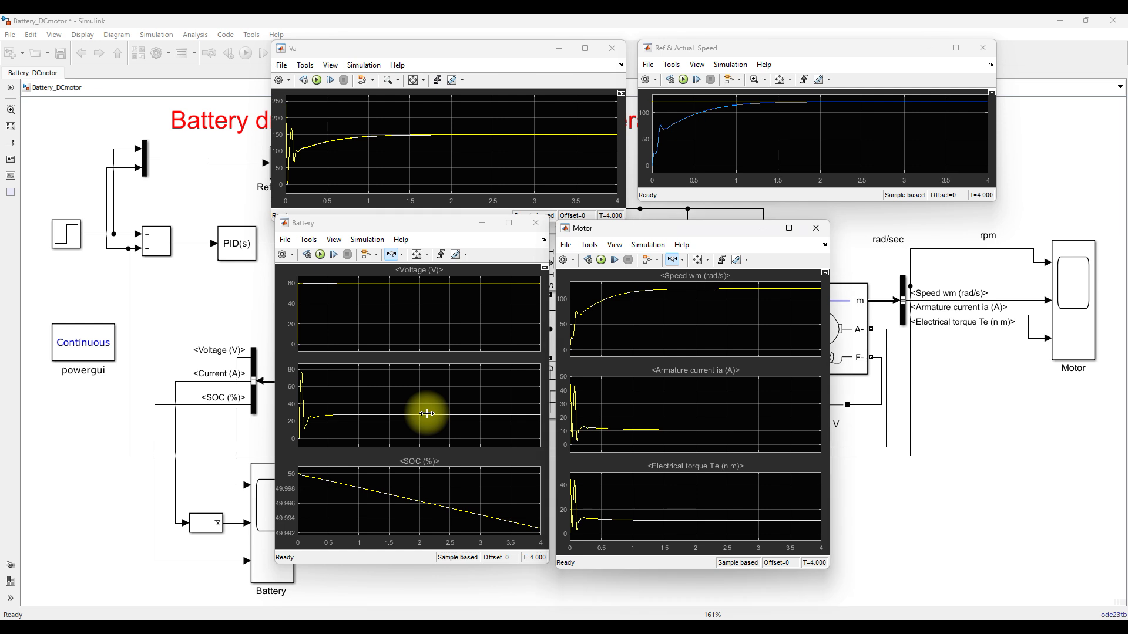
# Examine the battery current's steady-state level with a vertical zoom and restore the Battery scope's full view
pyautogui.click(401, 255)
pyautogui.click(398, 297)
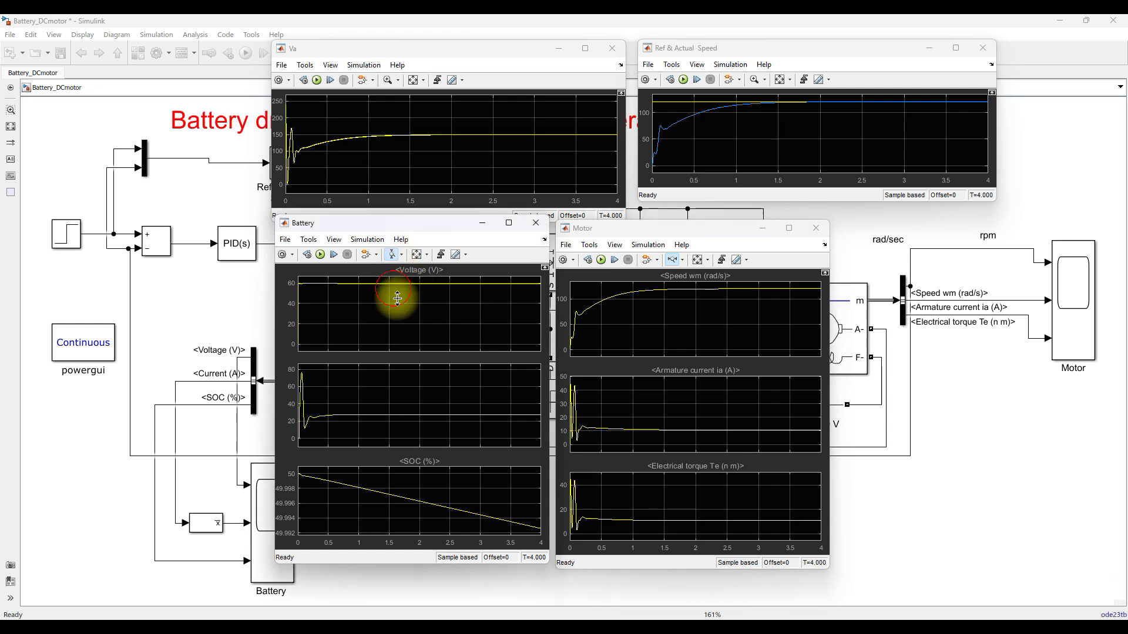
pyautogui.click(446, 418)
pyautogui.moveTo(441, 378); pyautogui.dragTo(441, 425)
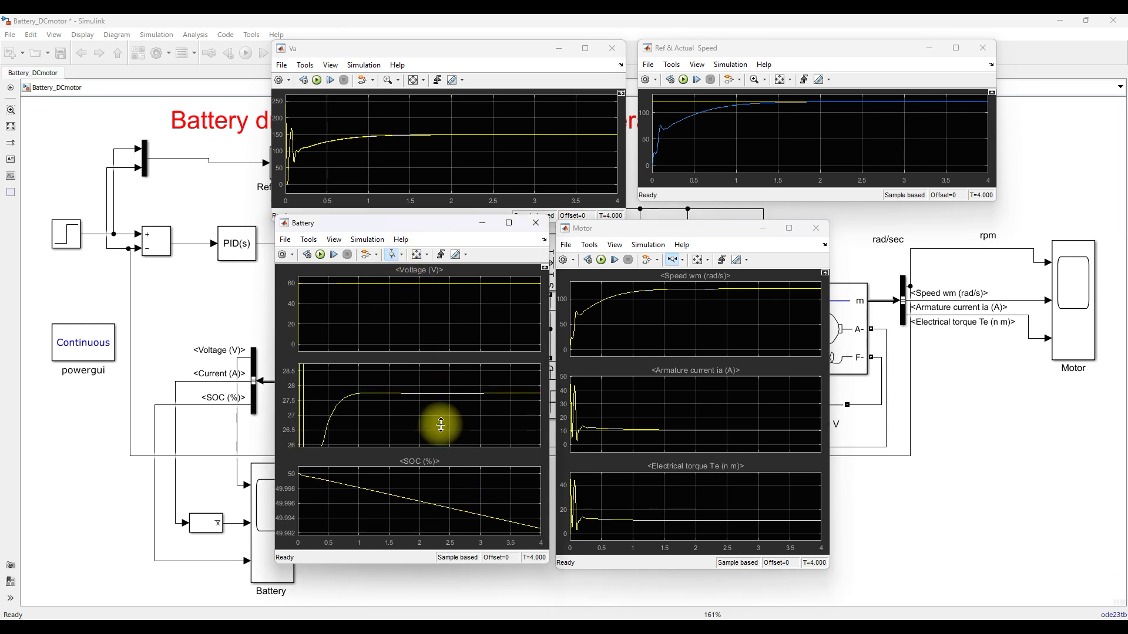
pyautogui.click(416, 259)
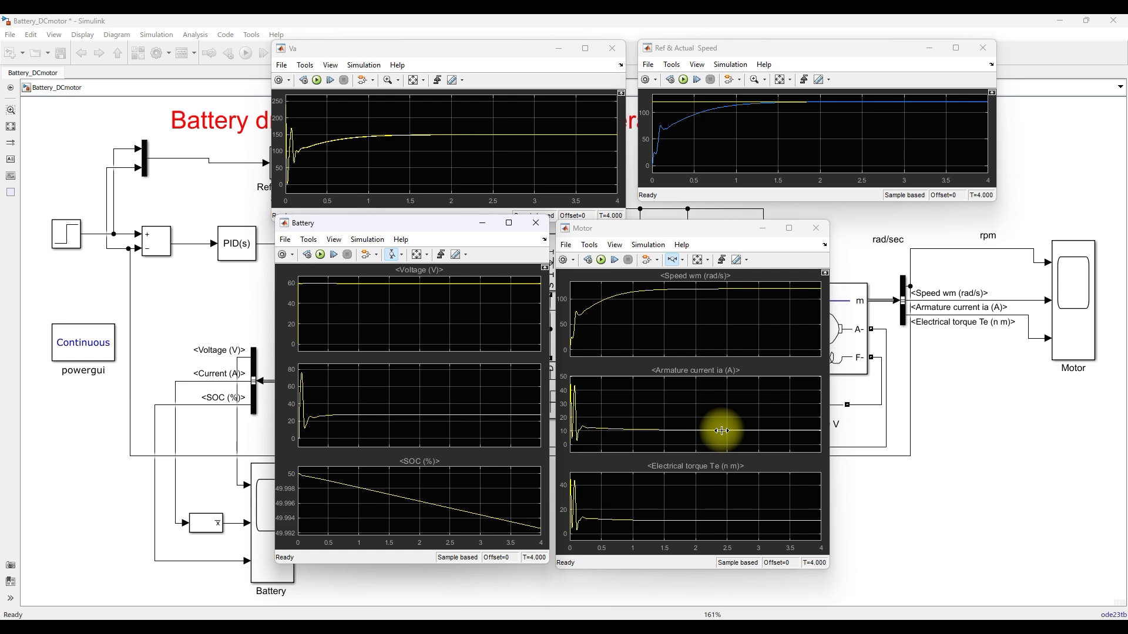
# Examine the motor's electrical torque and armature current with vertical zooms and restore the full scope views
pyautogui.click(681, 260)
pyautogui.click(675, 299)
pyautogui.moveTo(730, 517); pyautogui.dragTo(740, 508)
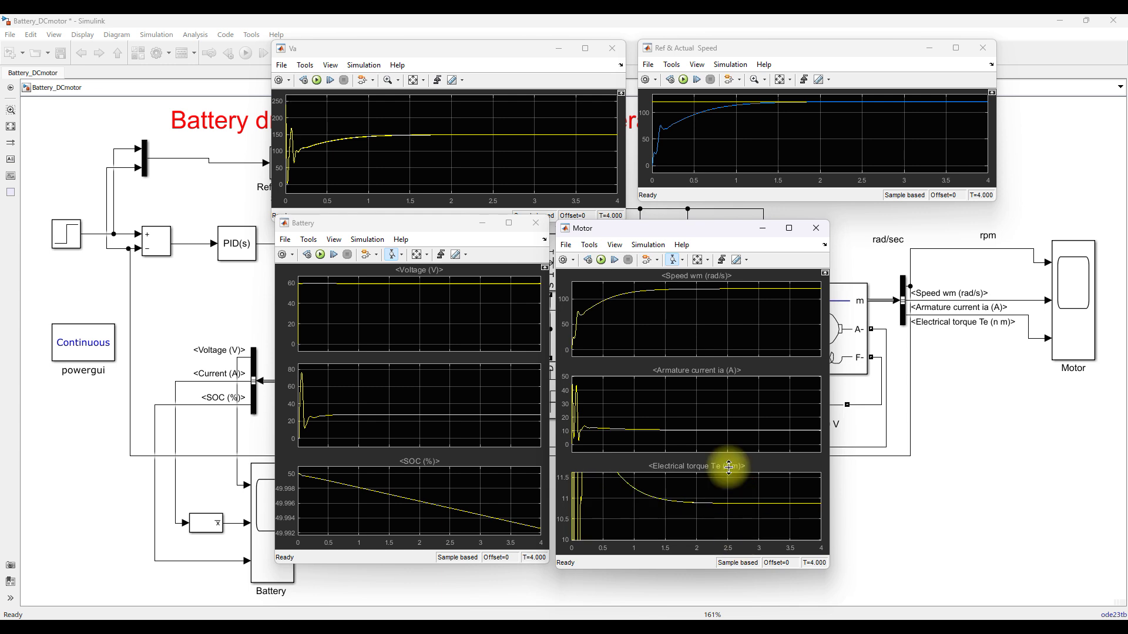
pyautogui.moveTo(731, 423); pyautogui.dragTo(730, 445)
pyautogui.moveTo(737, 403); pyautogui.dragTo(740, 439)
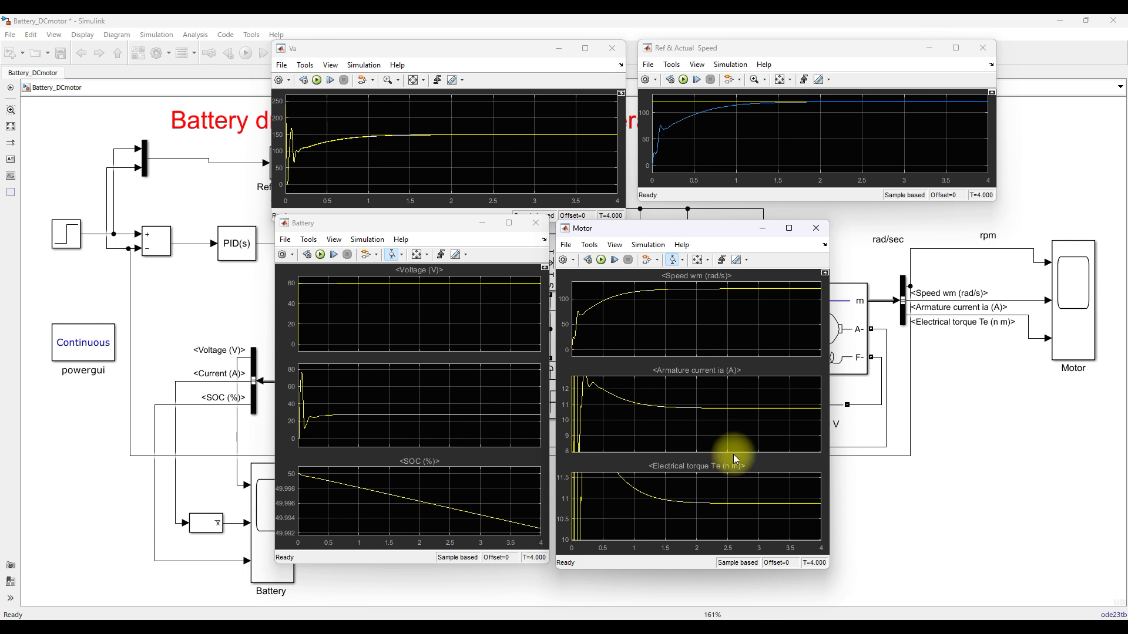
pyautogui.click(697, 262)
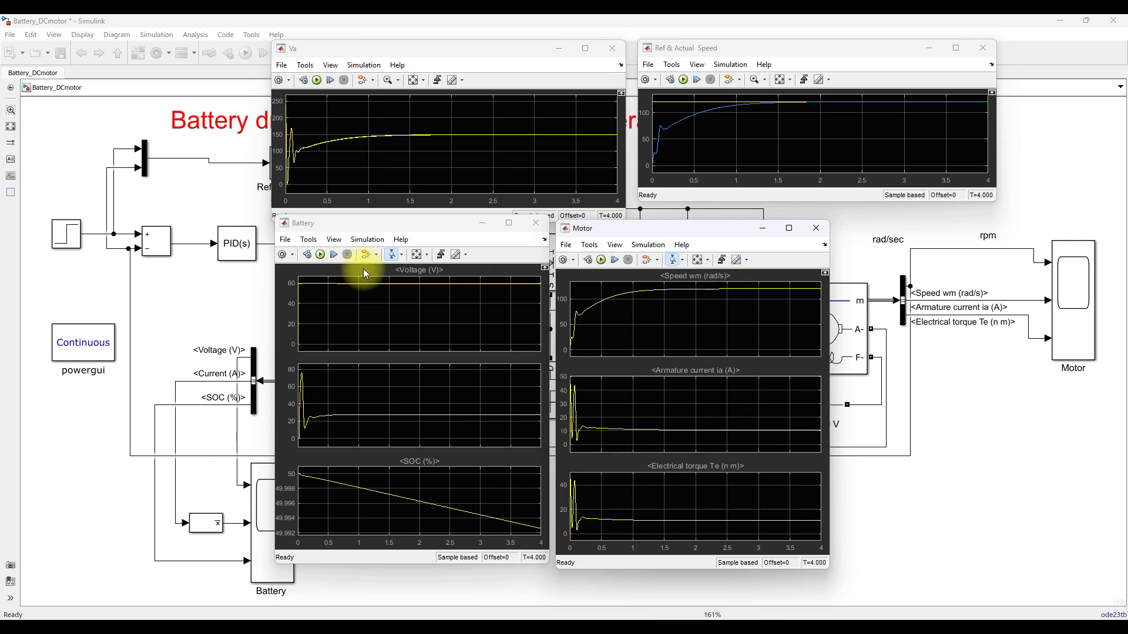
pyautogui.click(404, 256)
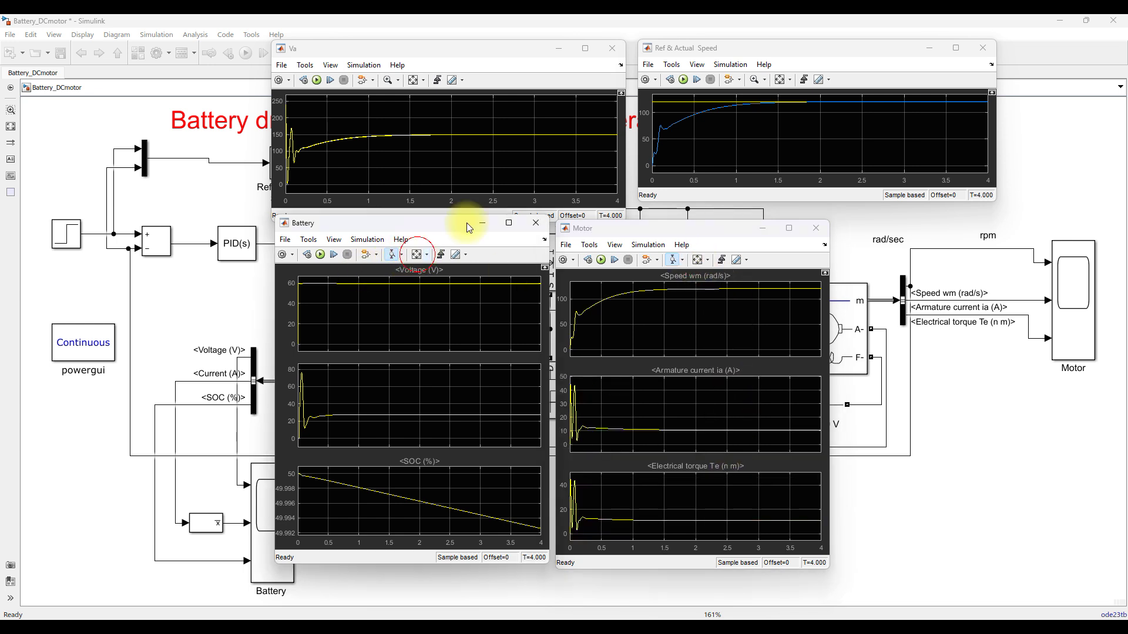
pyautogui.click(779, 80)
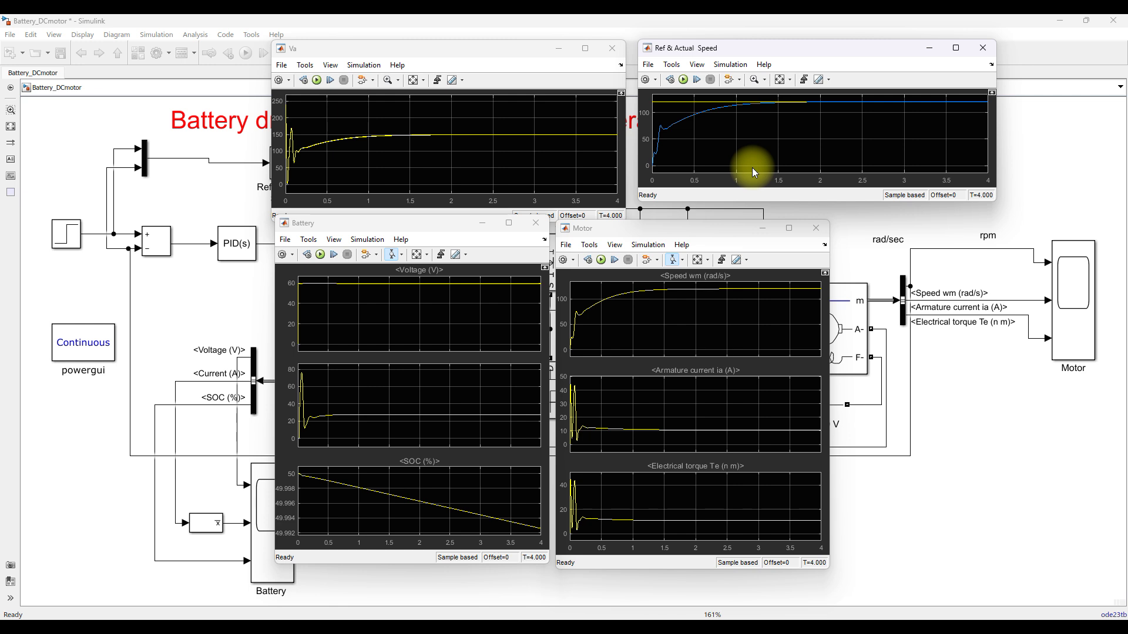
# Set the Step block's final value to 50, with the initial value at 120 and the step time at 2
pyautogui.doubleClick(69, 241)
pyautogui.doubleClick(125, 264)
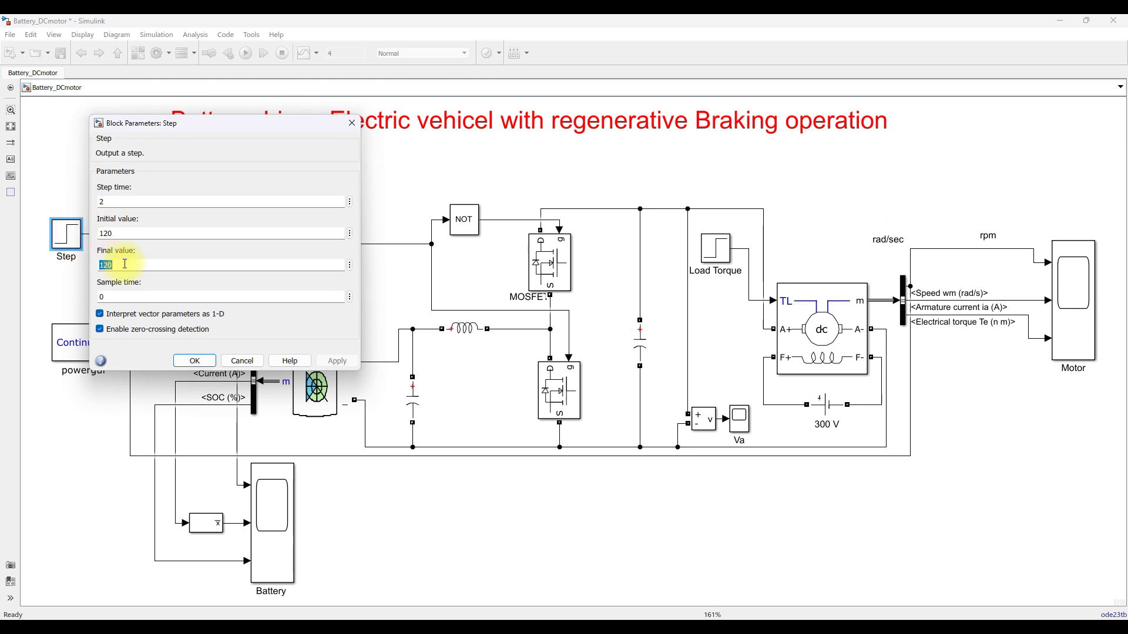
pyautogui.write('55')
pyautogui.doubleClick(122, 204)
pyautogui.doubleClick(119, 233)
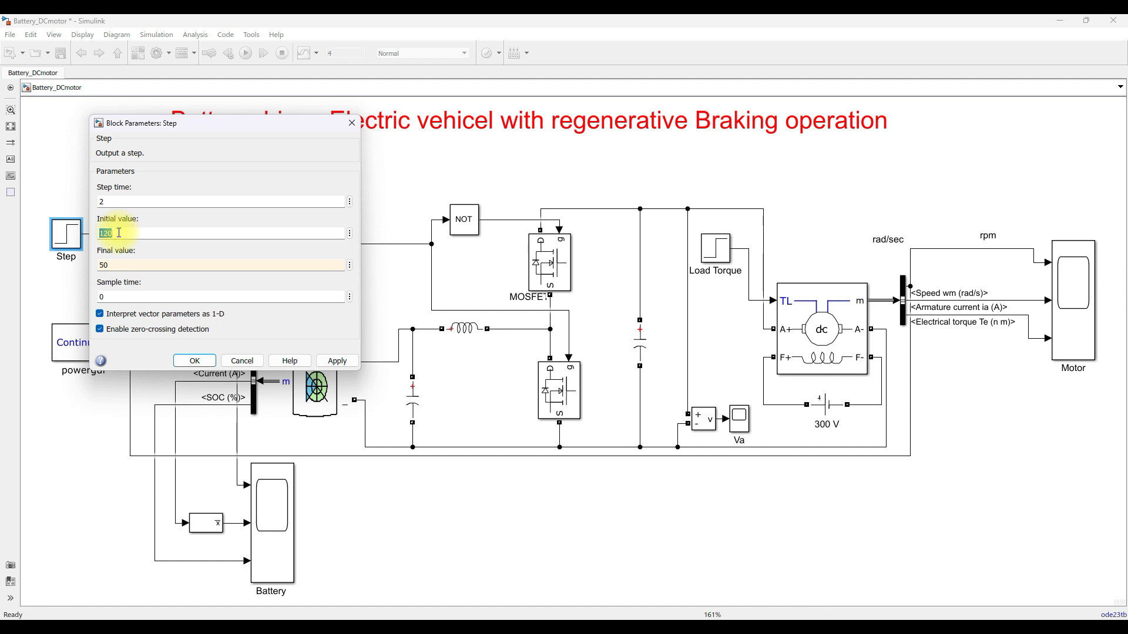
pyautogui.doubleClick(138, 269)
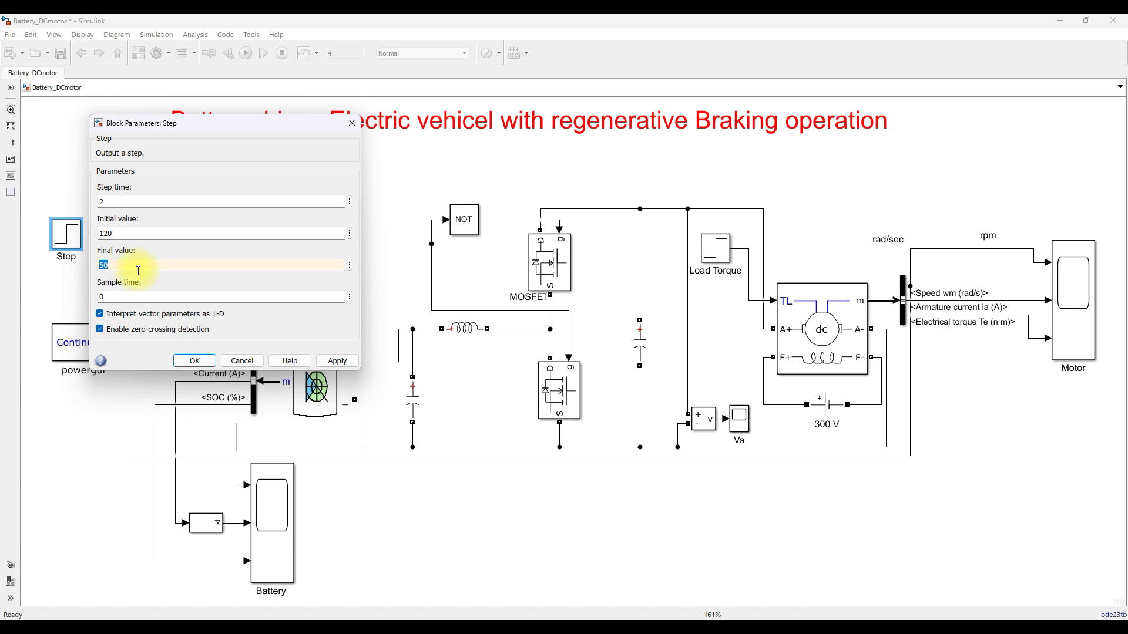
pyautogui.click(195, 361)
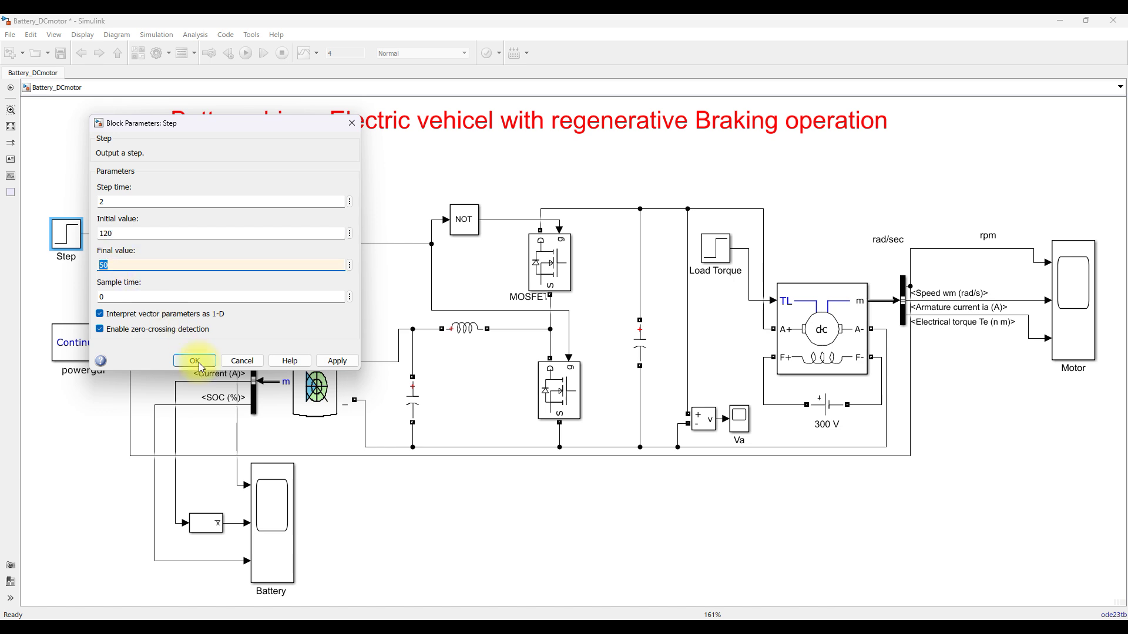
# Set the simulation stop time to 2.05
pyautogui.doubleClick(336, 53)
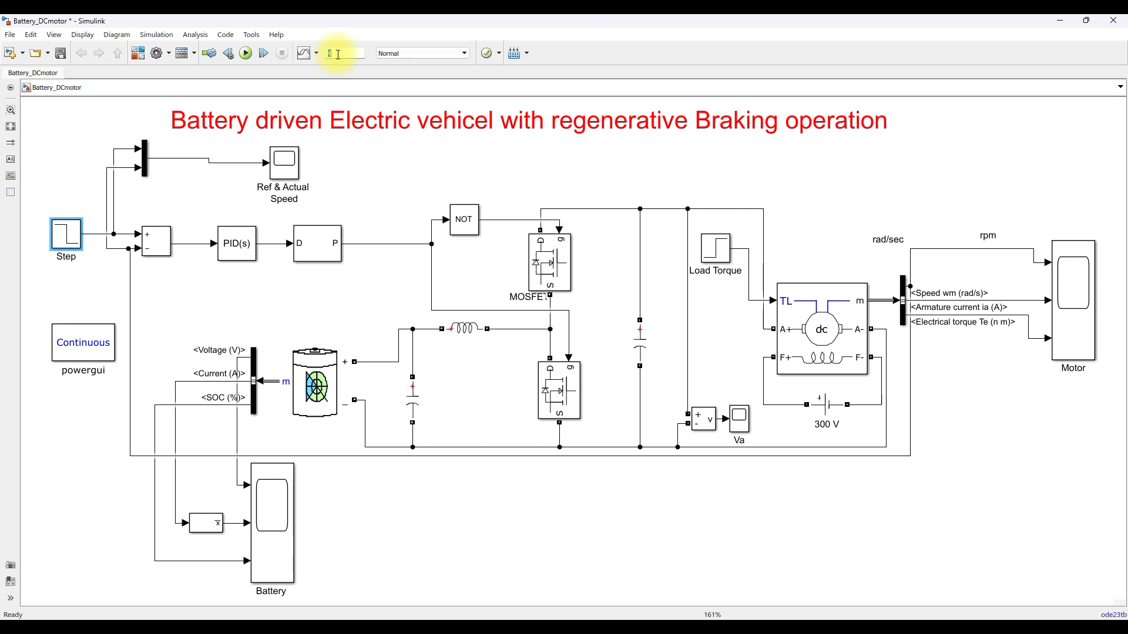
pyautogui.write('2.05')
pyautogui.click(339, 139)
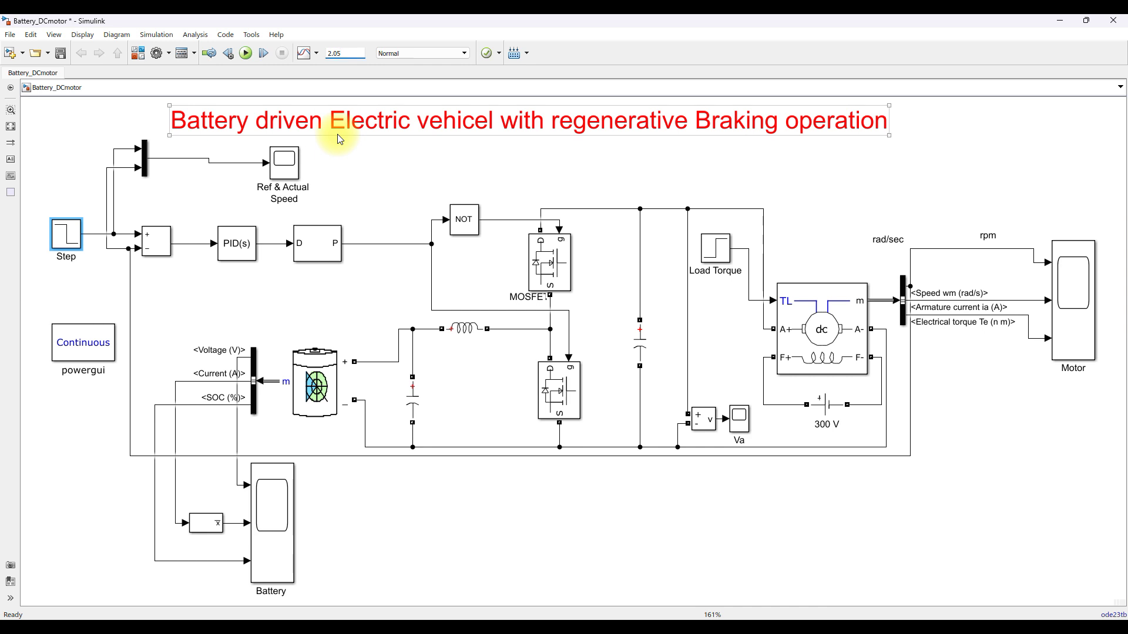
pyautogui.click(359, 161)
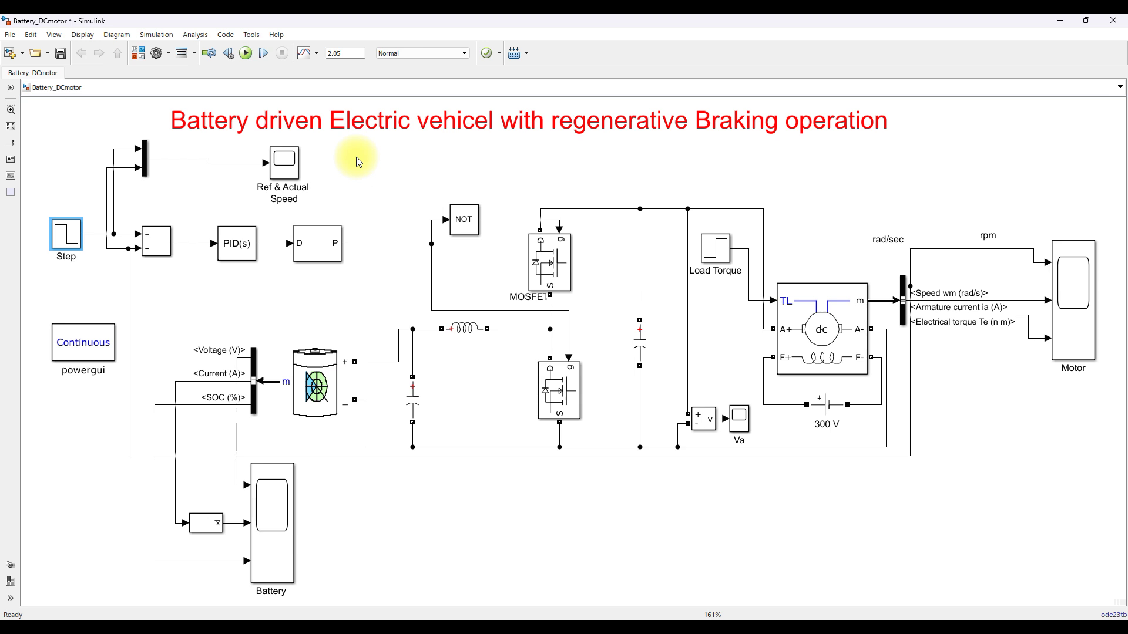
pyautogui.click(356, 156)
# Run the simulation and bring the Battery, Motor, Ref & Actual Speed and Va scopes into view
pyautogui.click(246, 52)
pyautogui.moveTo(703, 616)
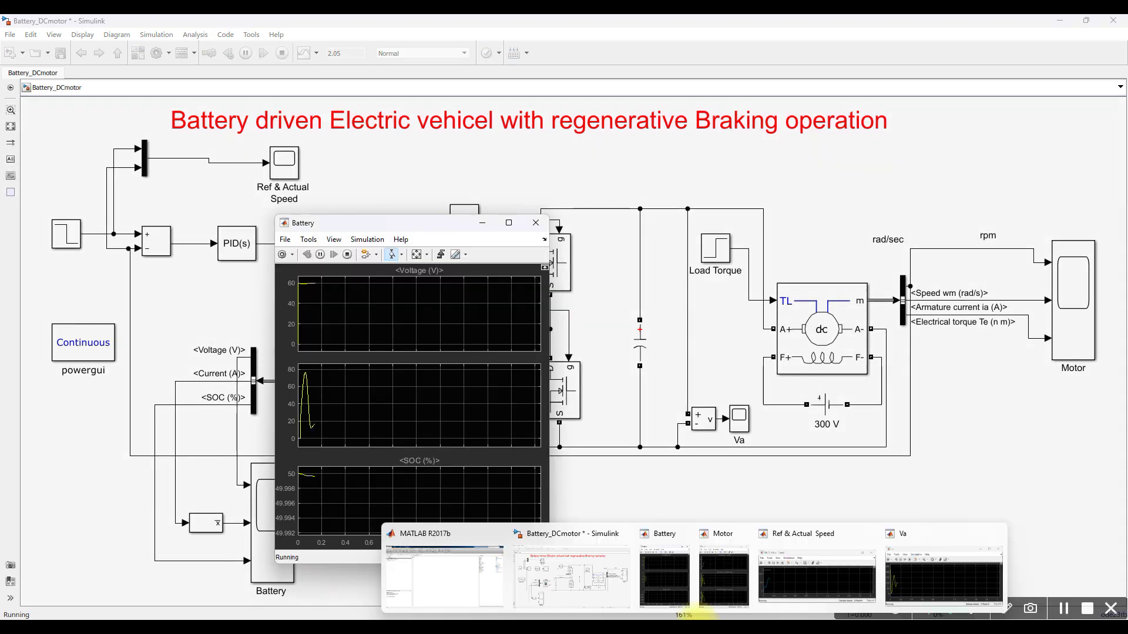
pyautogui.click(723, 579)
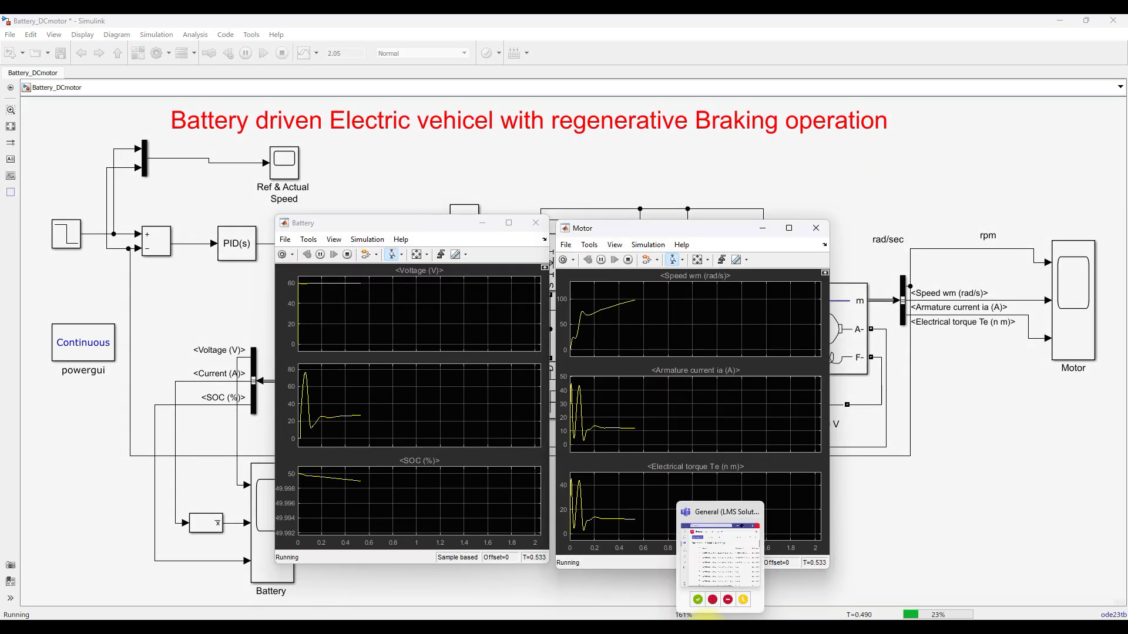
pyautogui.click(799, 582)
pyautogui.moveTo(843, 584)
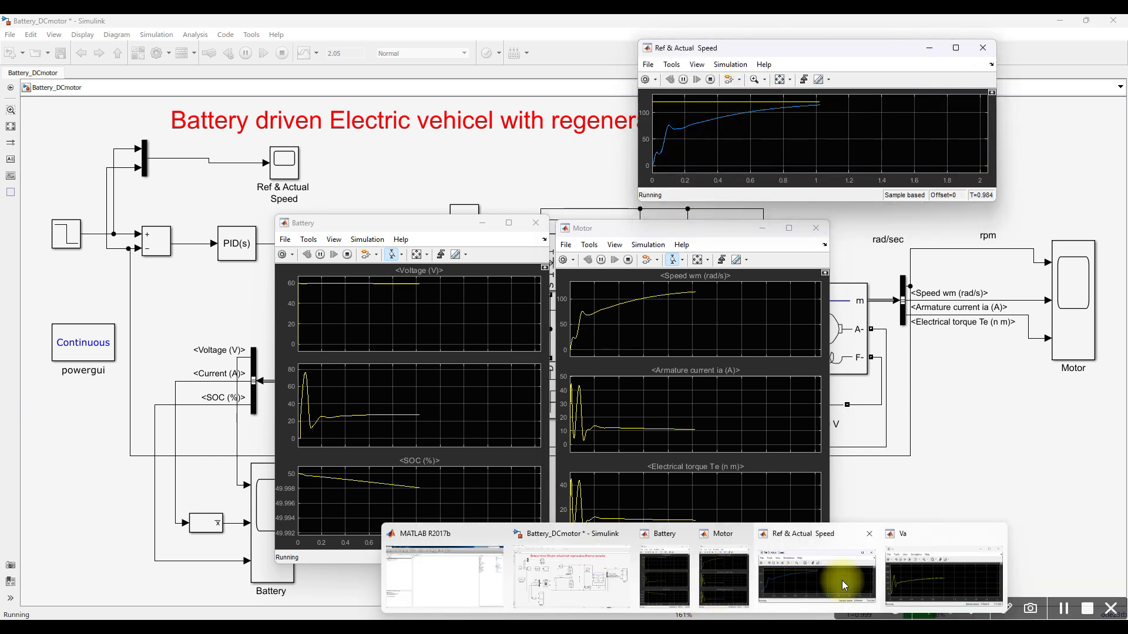
pyautogui.click(905, 576)
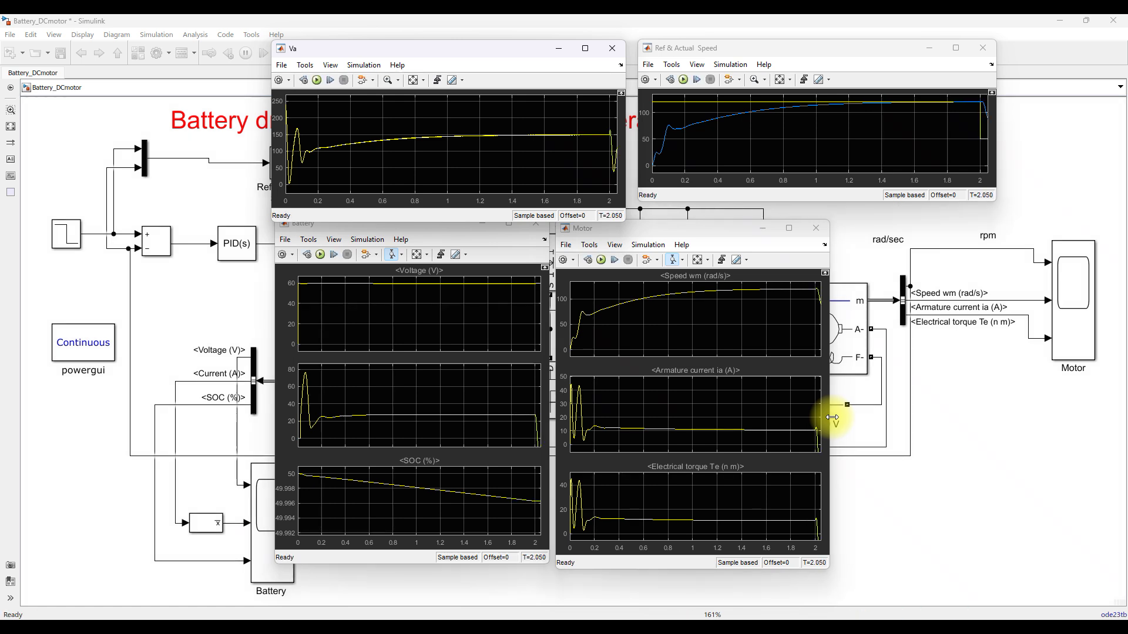
# Fit the Battery, Motor and Ref & Actual Speed scope plots to the new simulation data
pyautogui.click(416, 255)
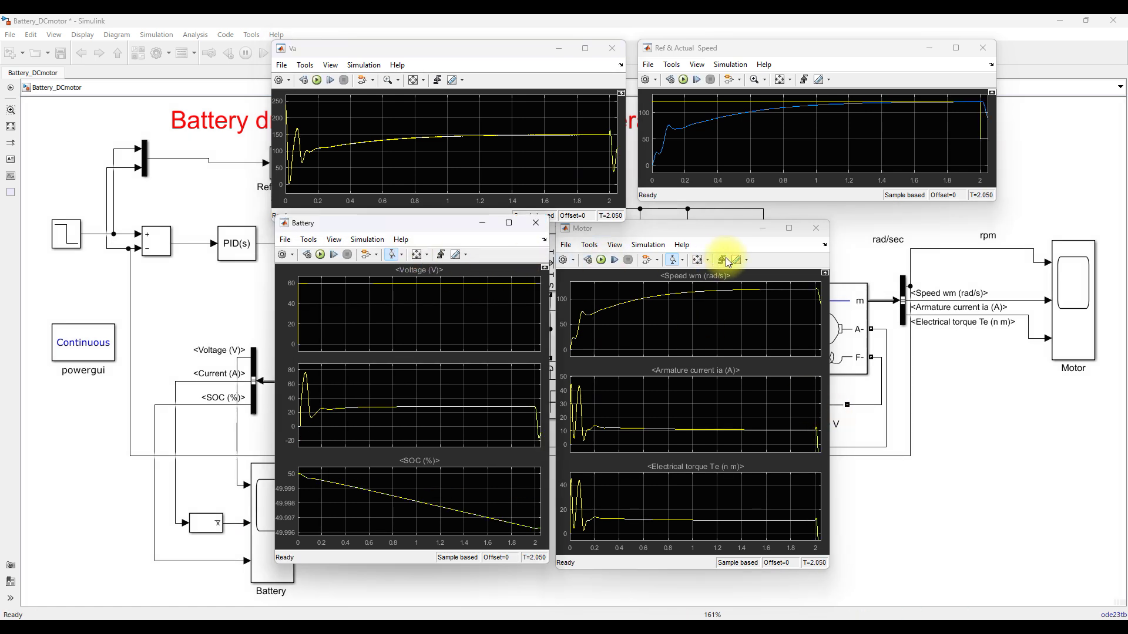
pyautogui.click(698, 260)
pyautogui.click(778, 80)
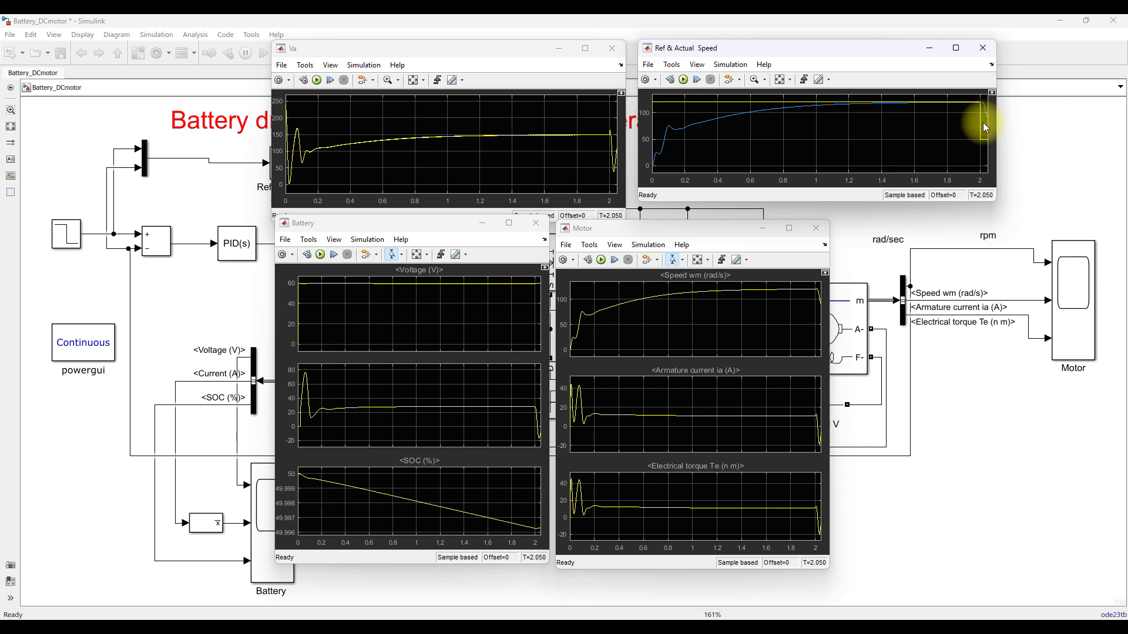
# Mark the speed change after 2 s in the Ref & Actual Speed and Motor scopes with the drawing pen and clear the marks
pyautogui.press('F9')
pyautogui.moveTo(981, 88); pyautogui.dragTo(987, 132)
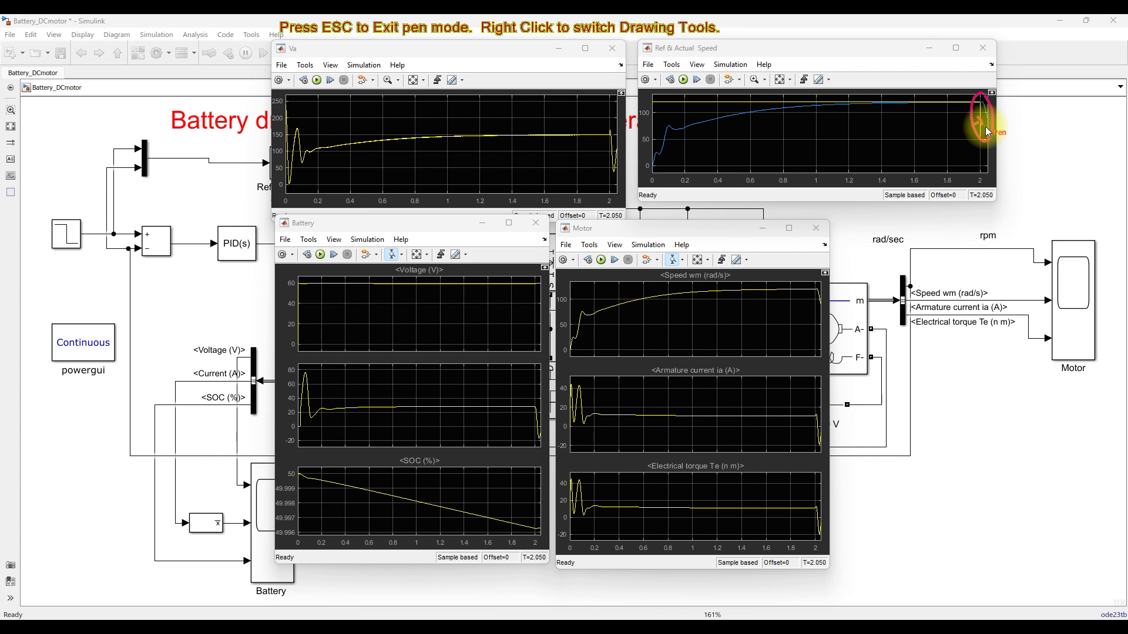
pyautogui.press('Escape')
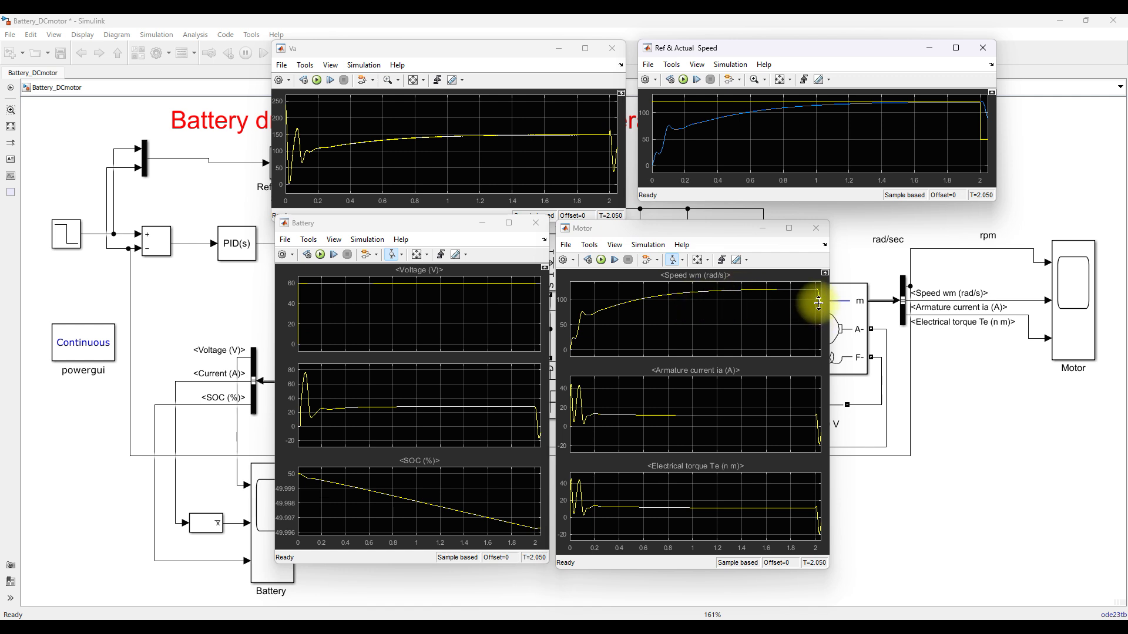
pyautogui.hotkey('ctrl', '2')
pyautogui.moveTo(828, 301)
pyautogui.mouseDown()
pyautogui.moveTo(814, 301)
pyautogui.moveTo(820, 309)
pyautogui.mouseUp()
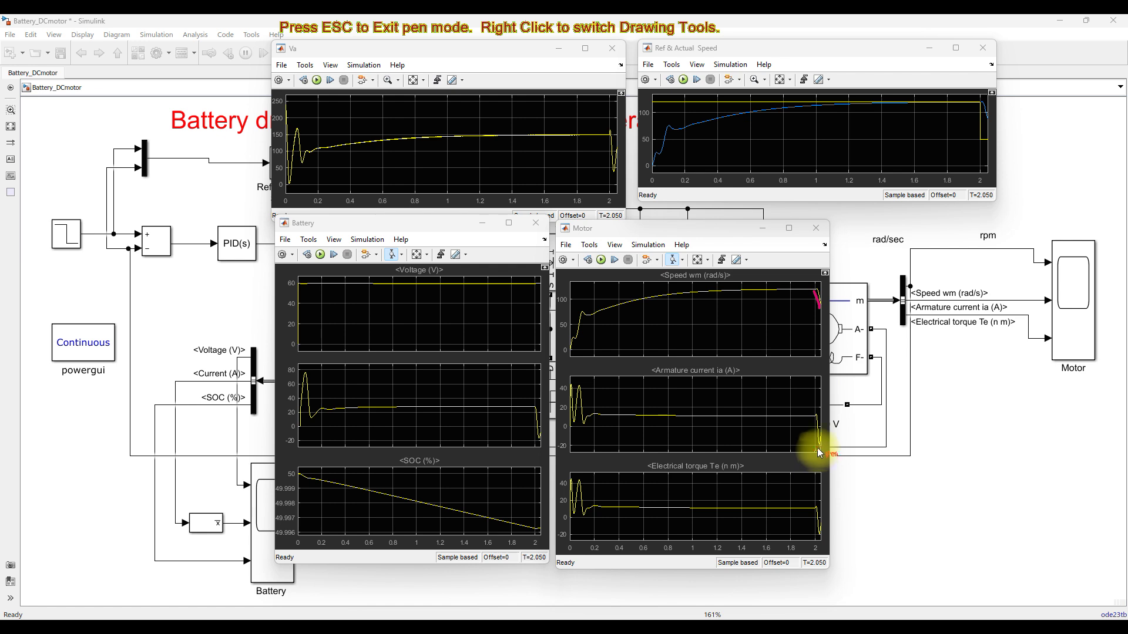
pyautogui.press('Escape')
# Zoom the Motor scope into the armature current's braking interval, about 2 to 2.06 s
pyautogui.click(673, 260)
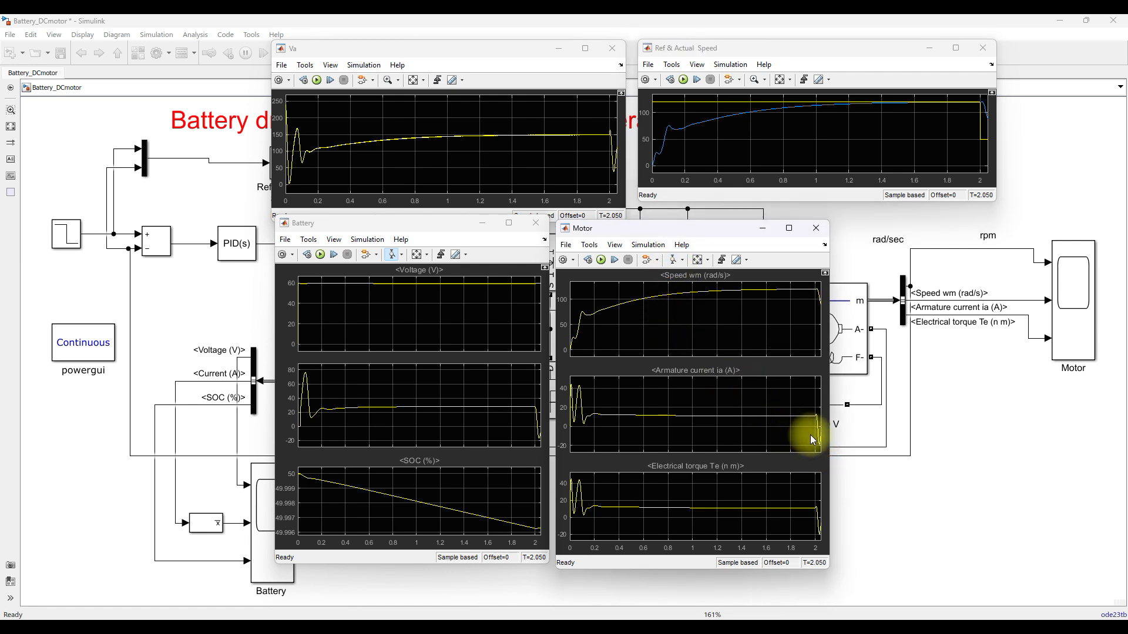
pyautogui.click(672, 261)
pyautogui.moveTo(805, 413); pyautogui.dragTo(844, 450)
pyautogui.moveTo(636, 386); pyautogui.dragTo(679, 447)
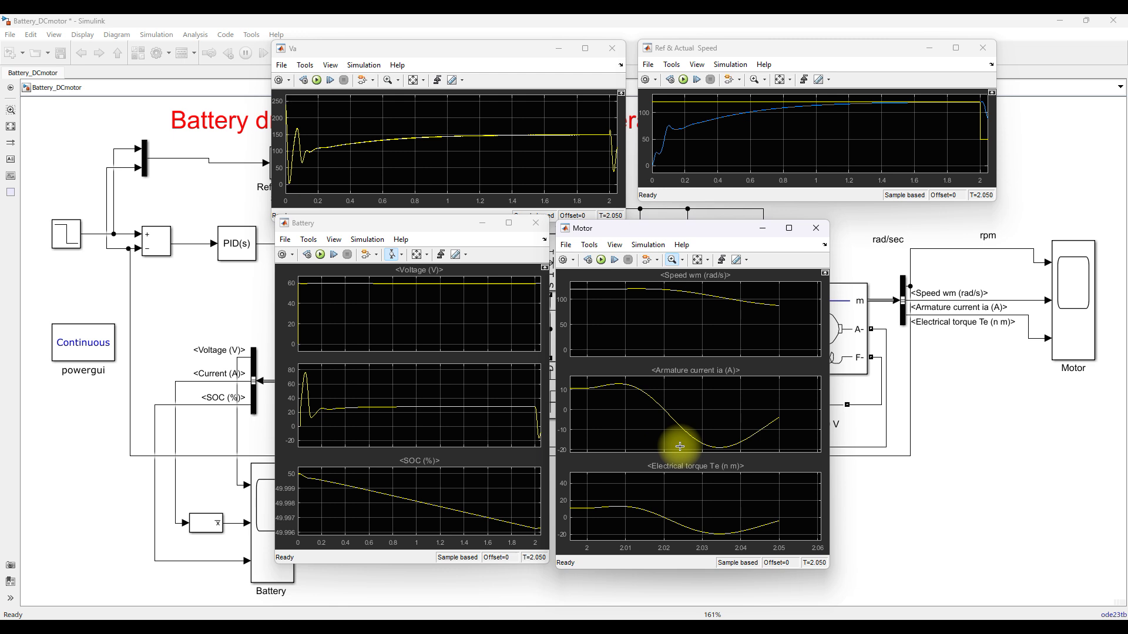
# Trace and circle the armature current and electrical torque dips in the Motor scope with the drawing pen and clear the marks
pyautogui.press('F9')
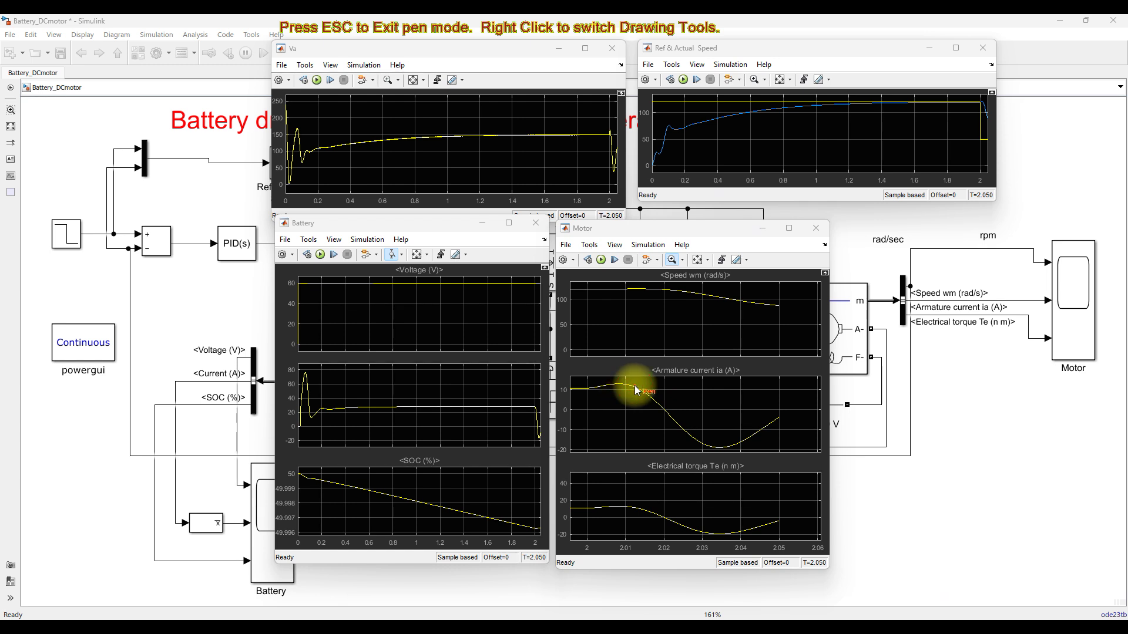
pyautogui.moveTo(634, 385)
pyautogui.mouseDown()
pyautogui.moveTo(675, 428)
pyautogui.moveTo(722, 449)
pyautogui.mouseUp()
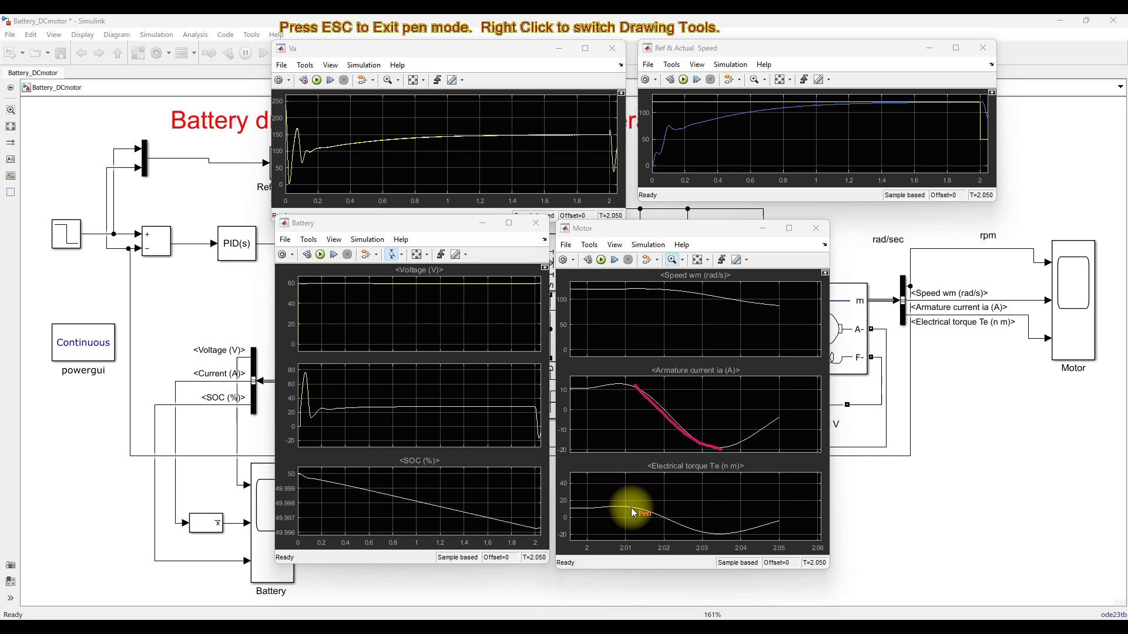
pyautogui.moveTo(629, 507); pyautogui.dragTo(722, 532)
pyautogui.moveTo(739, 427)
pyautogui.mouseDown()
pyautogui.moveTo(676, 420)
pyautogui.moveTo(672, 452)
pyautogui.moveTo(709, 462)
pyautogui.moveTo(749, 438)
pyautogui.mouseUp()
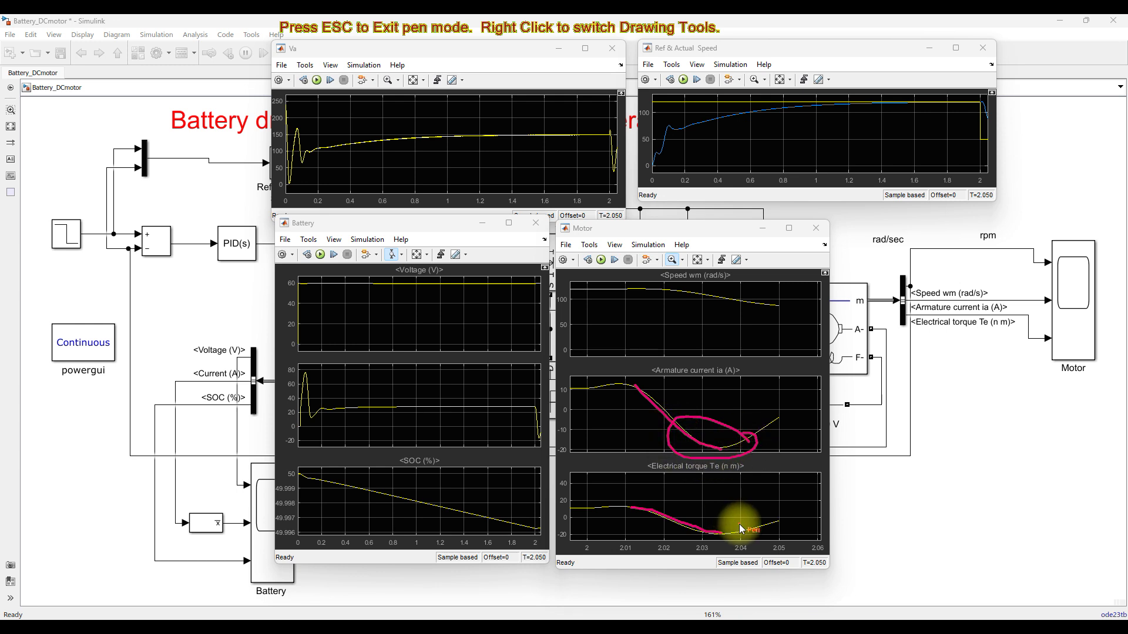
pyautogui.moveTo(743, 522)
pyautogui.mouseDown()
pyautogui.moveTo(678, 513)
pyautogui.moveTo(673, 528)
pyautogui.moveTo(710, 544)
pyautogui.moveTo(754, 534)
pyautogui.moveTo(747, 516)
pyautogui.moveTo(721, 517)
pyautogui.mouseUp()
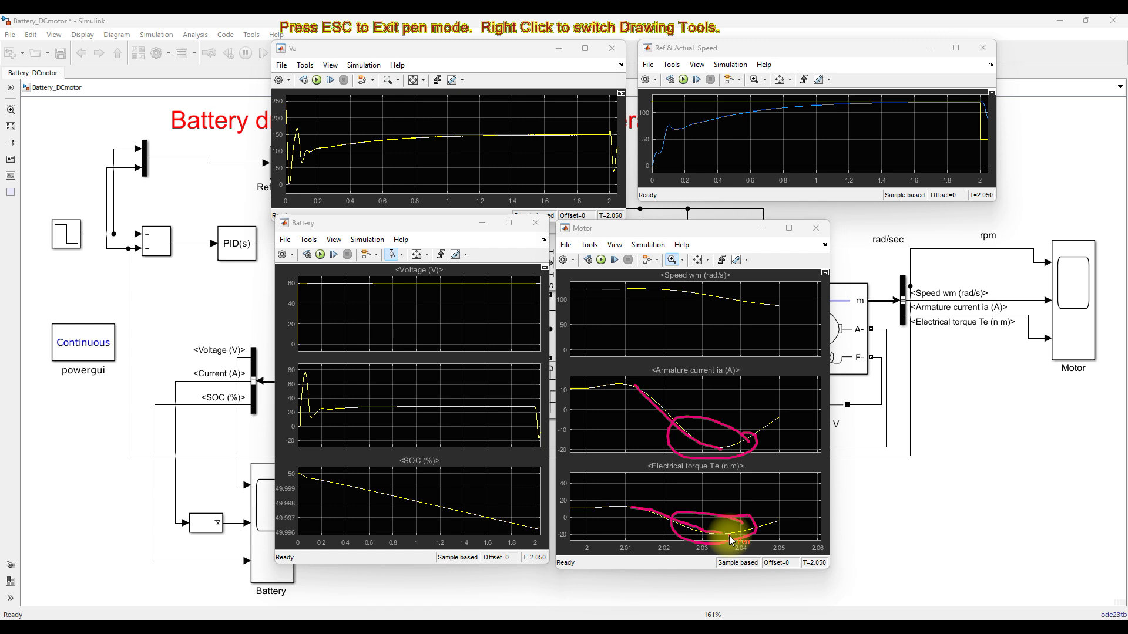
pyautogui.press('Escape')
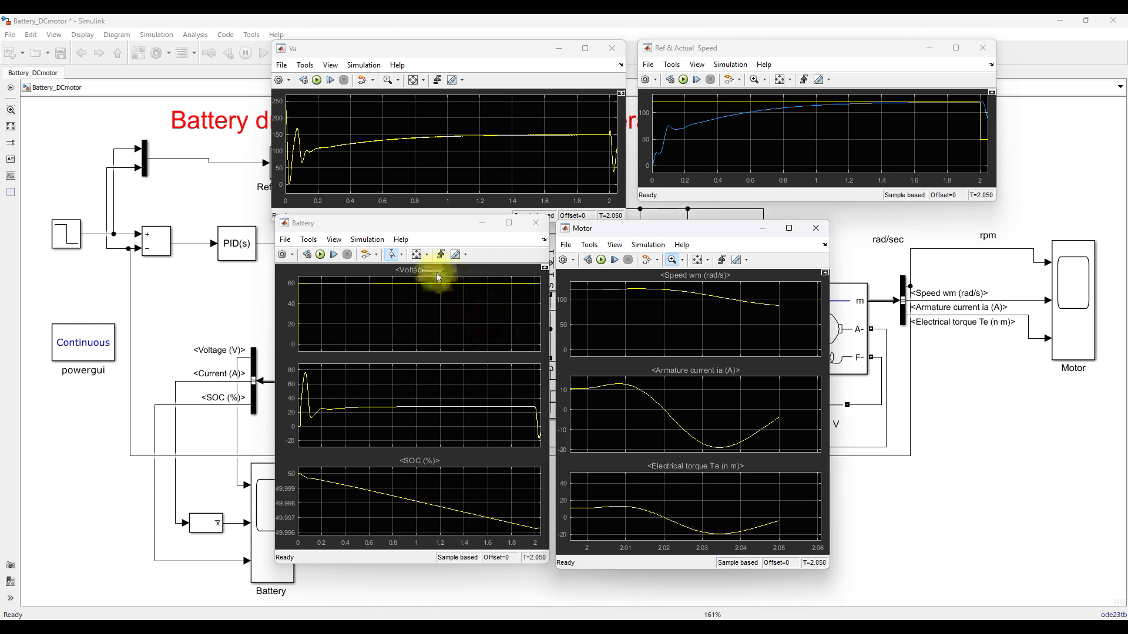
# Zoom the Battery scope into the current's braking interval, about 2 to 2.06 s
pyautogui.click(401, 257)
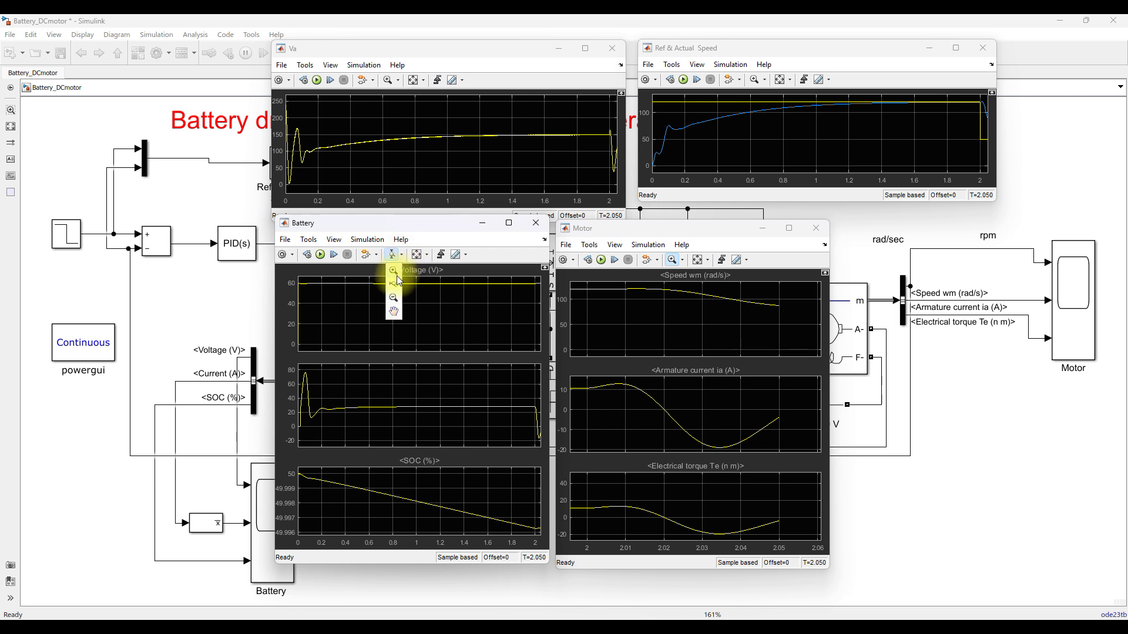
pyautogui.click(394, 271)
pyautogui.moveTo(527, 398); pyautogui.dragTo(549, 446)
pyautogui.moveTo(381, 370); pyautogui.dragTo(465, 442)
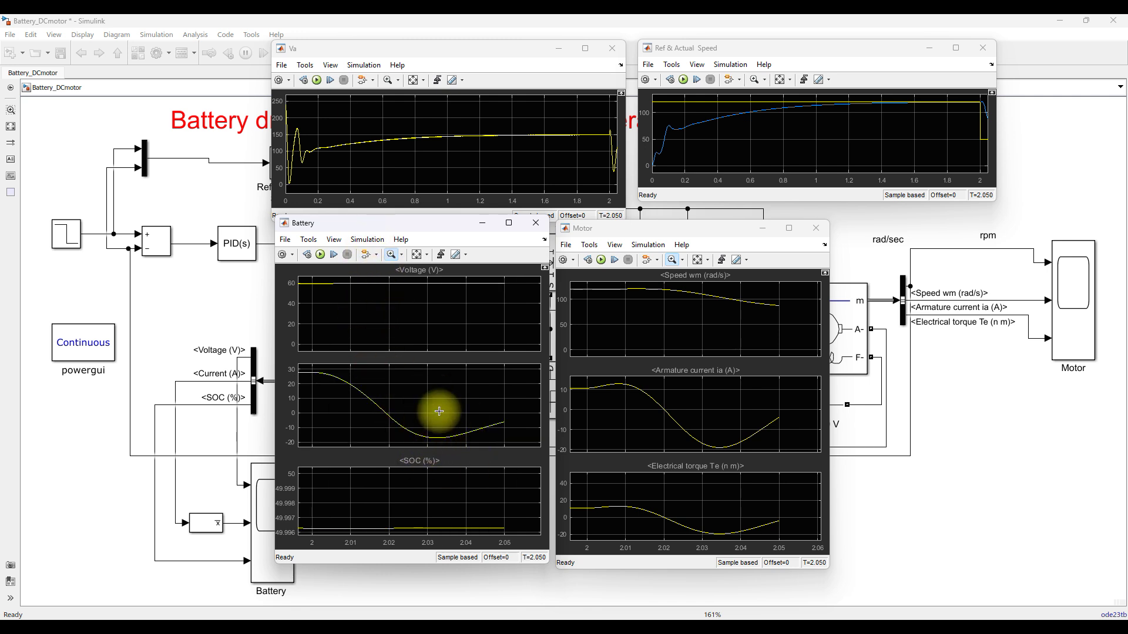
# Circle the battery current and armature current dips with the drawing pen, connect the two marks with a line, and clear them
pyautogui.press('F12')
pyautogui.moveTo(374, 412)
pyautogui.mouseDown()
pyautogui.moveTo(331, 381)
pyautogui.moveTo(350, 393)
pyautogui.moveTo(326, 379)
pyautogui.mouseUp()
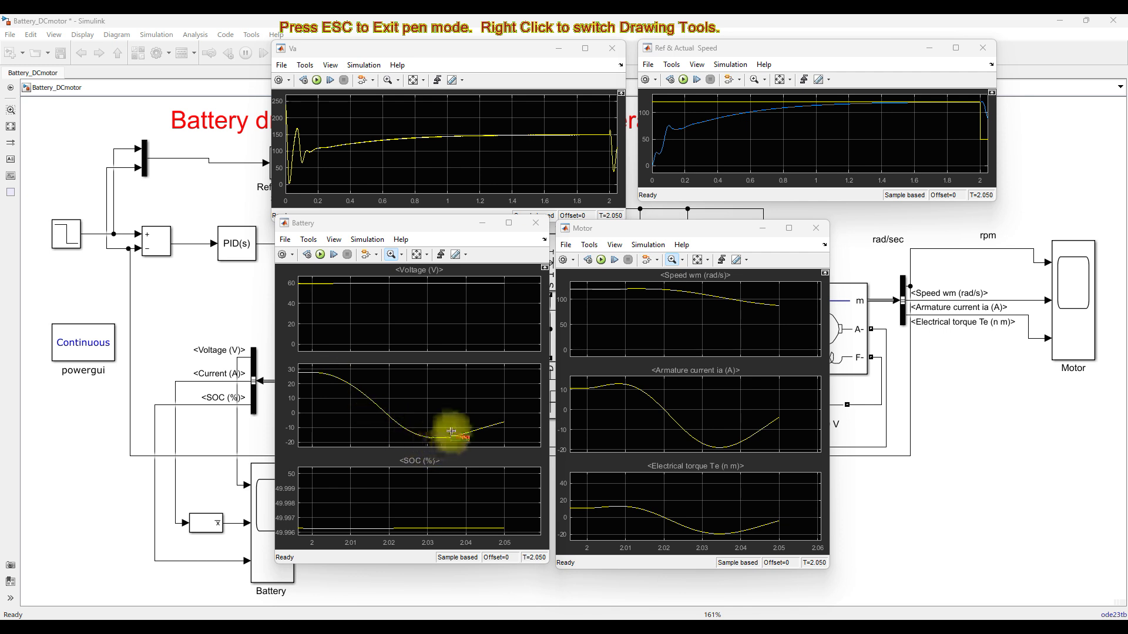
pyautogui.moveTo(463, 431)
pyautogui.mouseDown()
pyautogui.moveTo(414, 390)
pyautogui.moveTo(374, 376)
pyautogui.mouseUp()
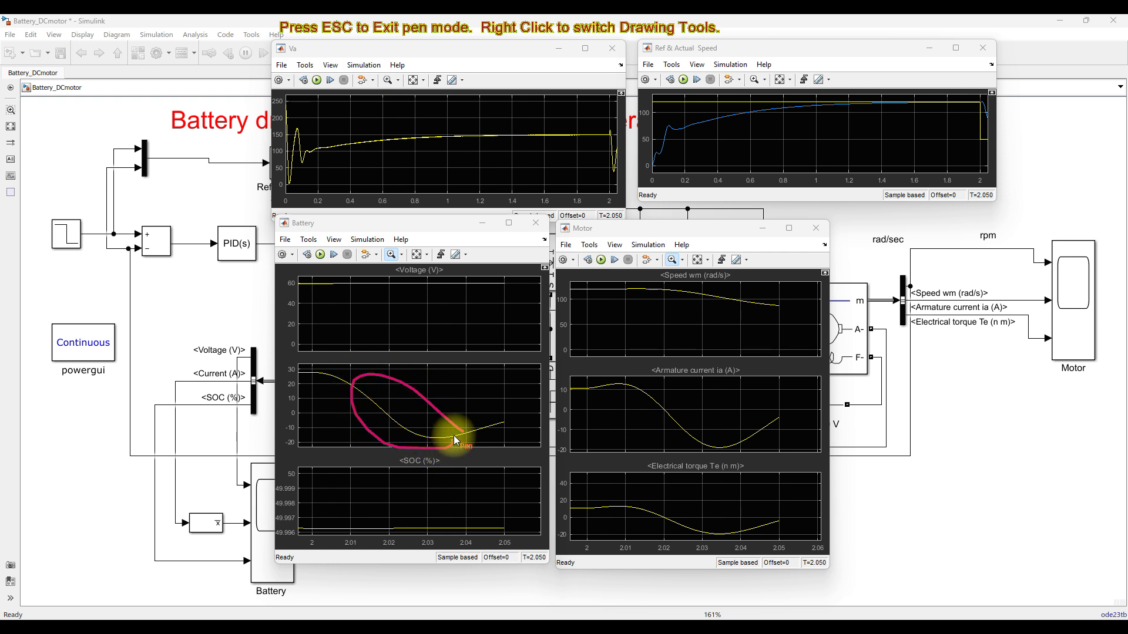
pyautogui.moveTo(713, 435); pyautogui.dragTo(689, 417)
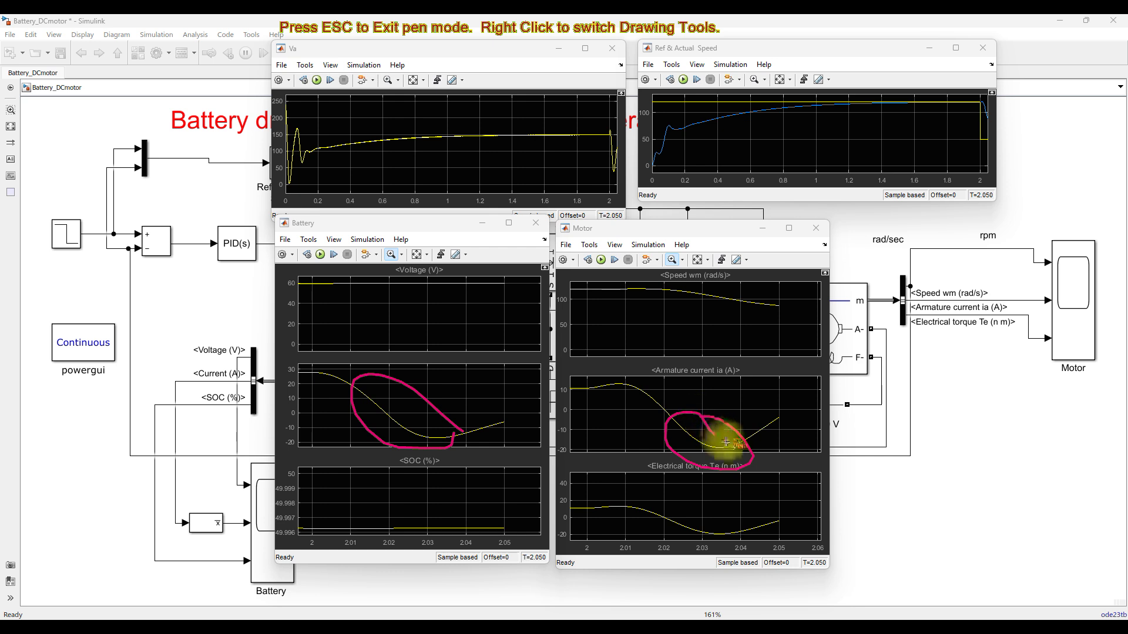
pyautogui.moveTo(729, 453)
pyautogui.mouseDown()
pyautogui.moveTo(712, 471)
pyautogui.moveTo(602, 454)
pyautogui.mouseUp()
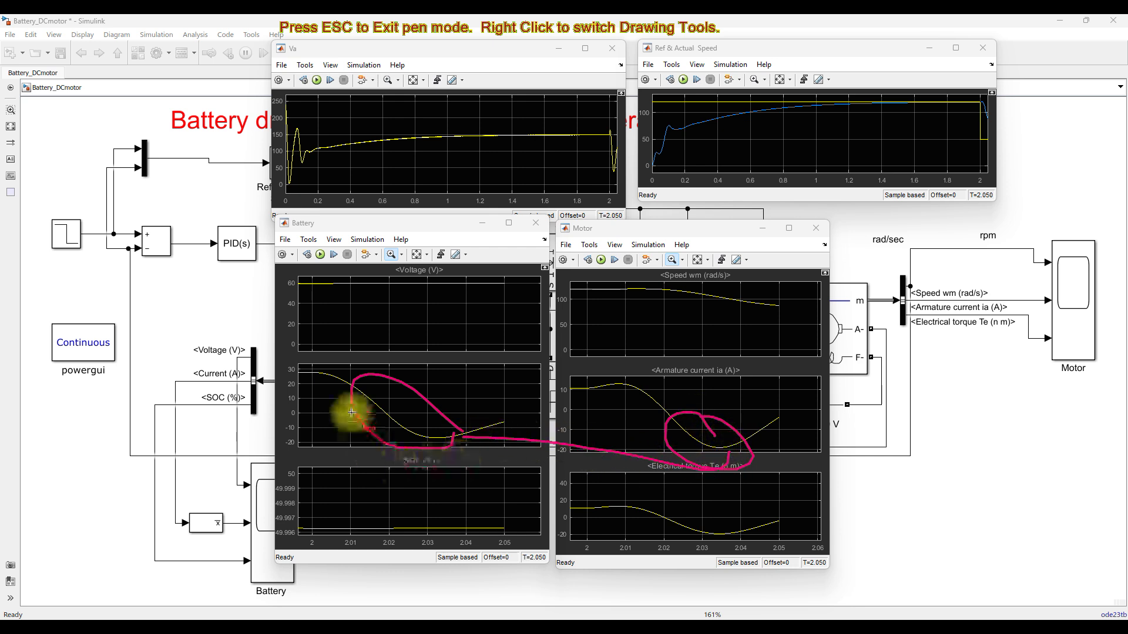
pyautogui.press('Escape')
# Zoom vertically into the battery's SOC curve during braking and trace it with the drawing pen
pyautogui.click(402, 256)
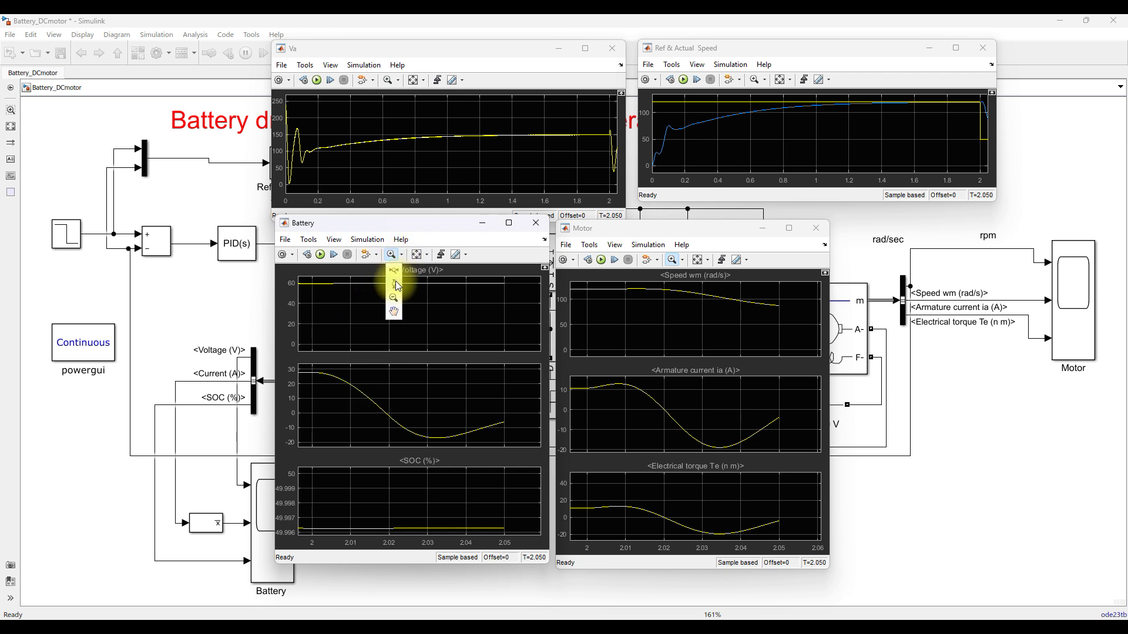
pyautogui.click(397, 285)
pyautogui.click(344, 535)
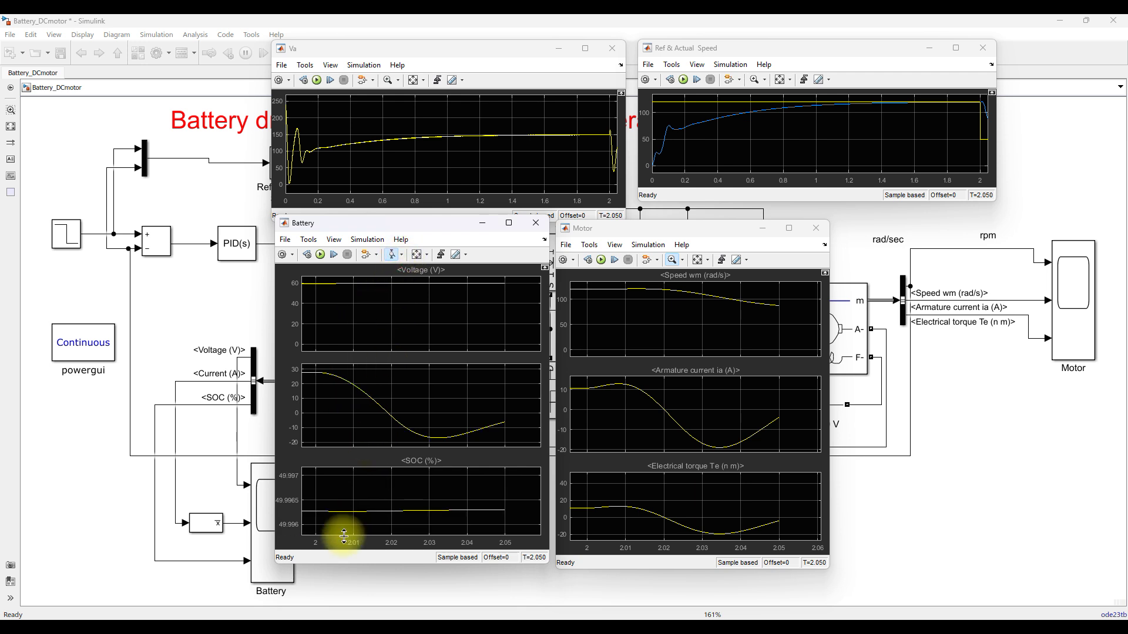
pyautogui.click(364, 513)
pyautogui.click(360, 512)
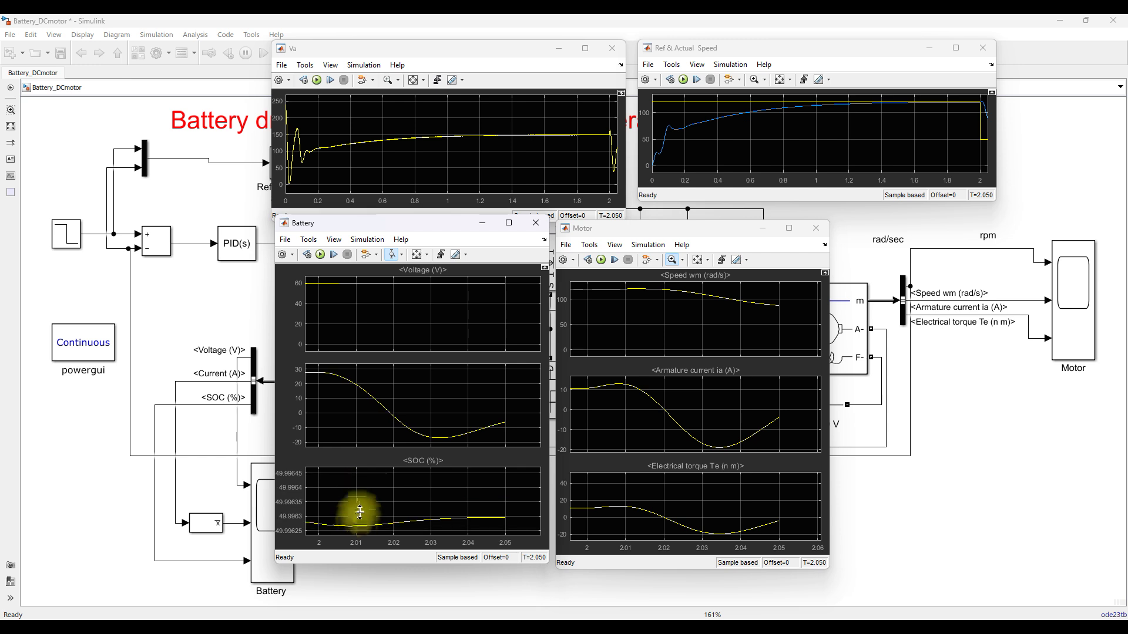
pyautogui.click(360, 512)
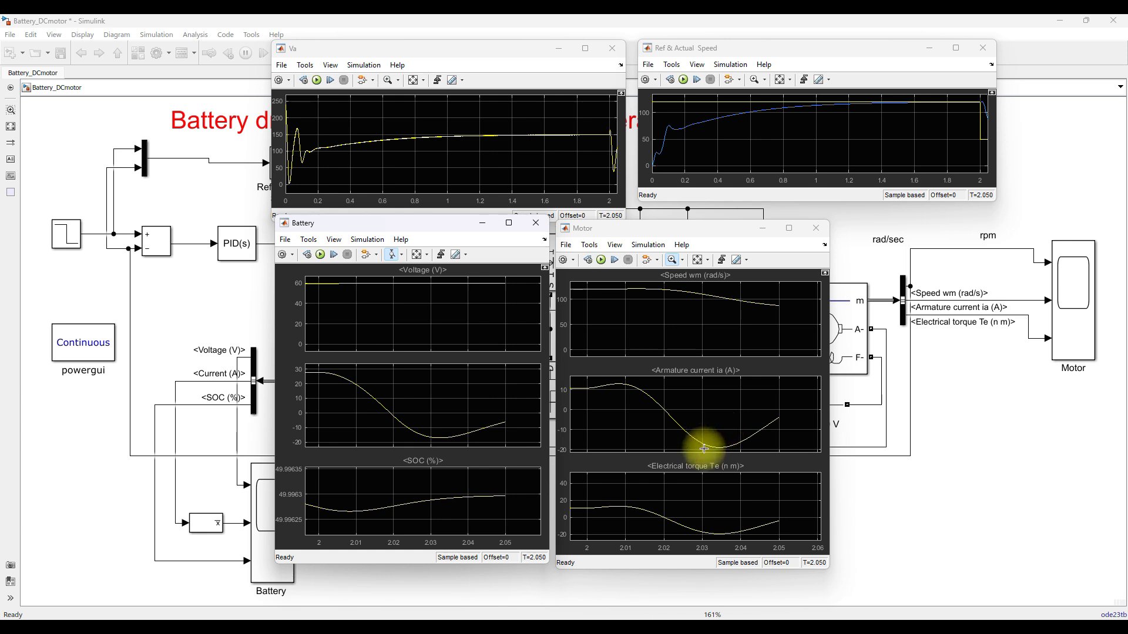
pyautogui.press('F9')
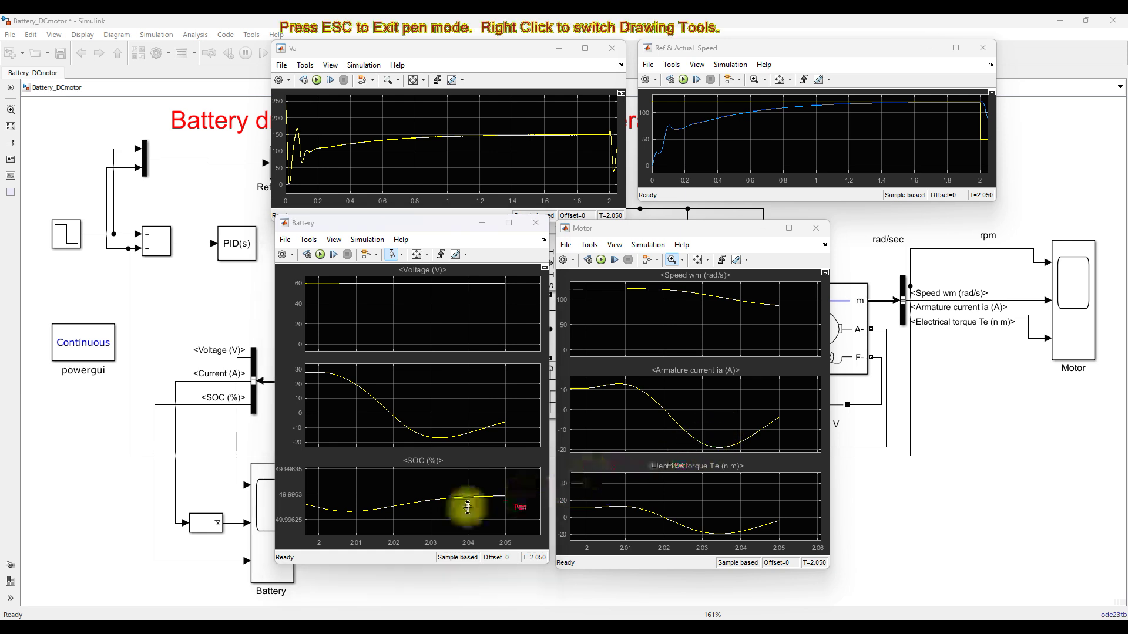
pyautogui.moveTo(308, 507)
pyautogui.mouseDown()
pyautogui.moveTo(371, 514)
pyautogui.moveTo(456, 501)
pyautogui.mouseUp()
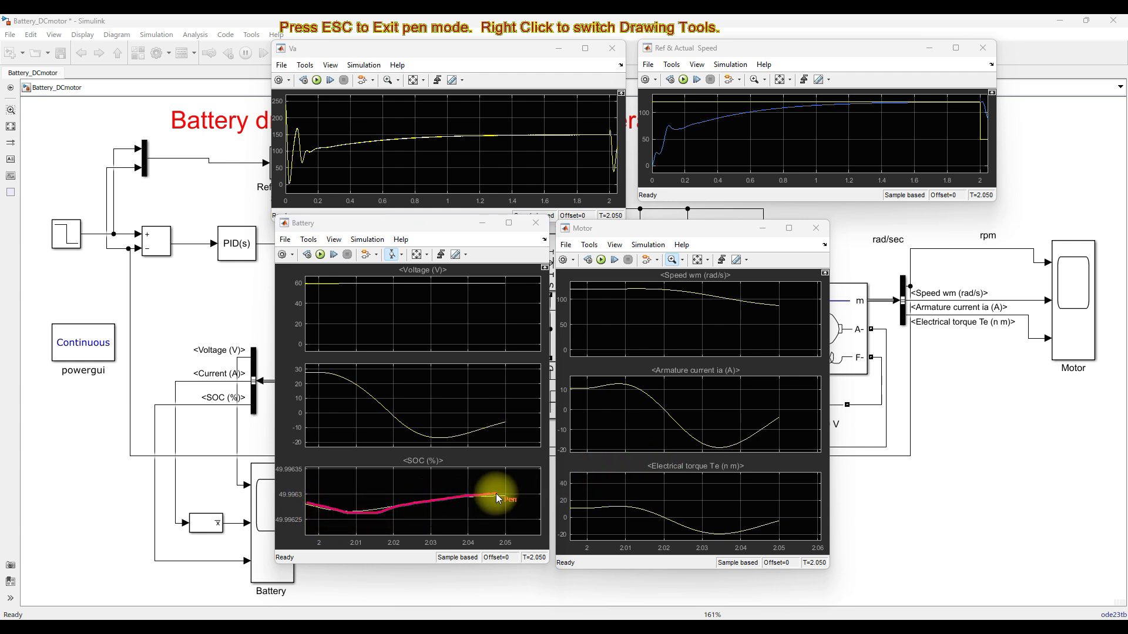
# Clear the pen trace from the SOC curve and zoom vertically into the battery voltage curve, to about 59 to 60 V
pyautogui.press('Escape')
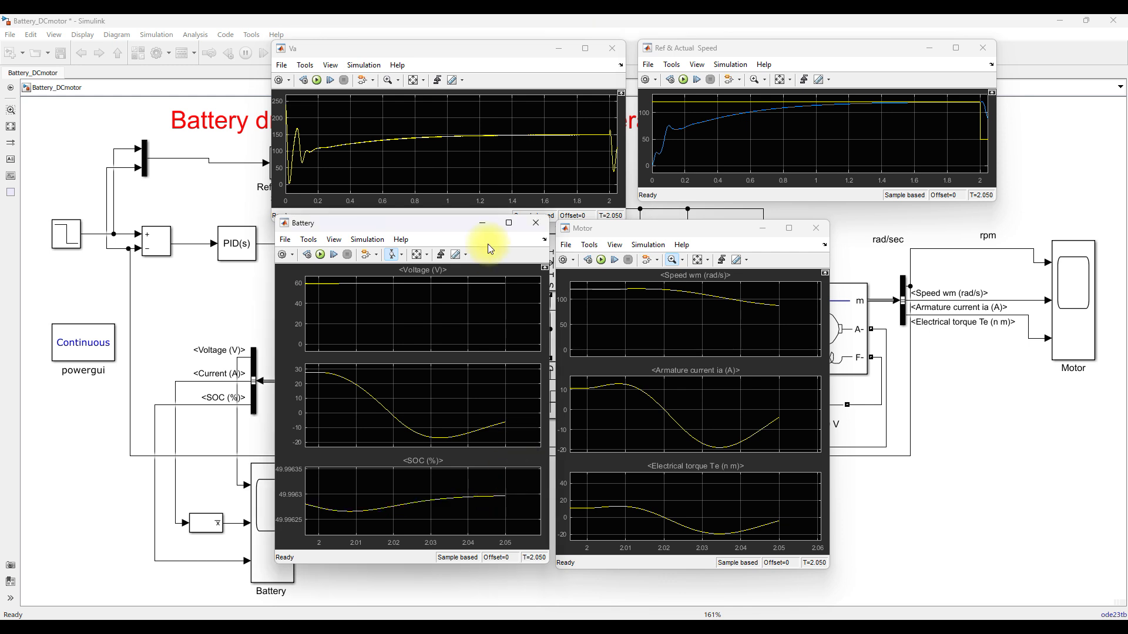
pyautogui.moveTo(403, 282); pyautogui.dragTo(347, 290)
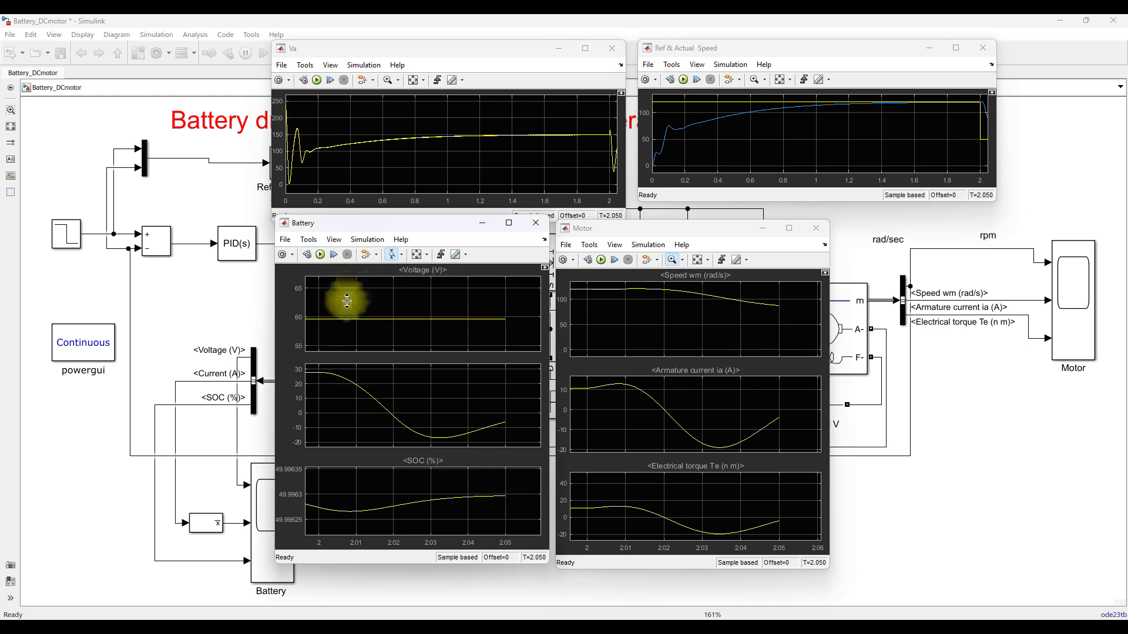
pyautogui.moveTo(360, 335)
pyautogui.mouseDown()
pyautogui.moveTo(360, 307)
pyautogui.moveTo(382, 356)
pyautogui.mouseUp()
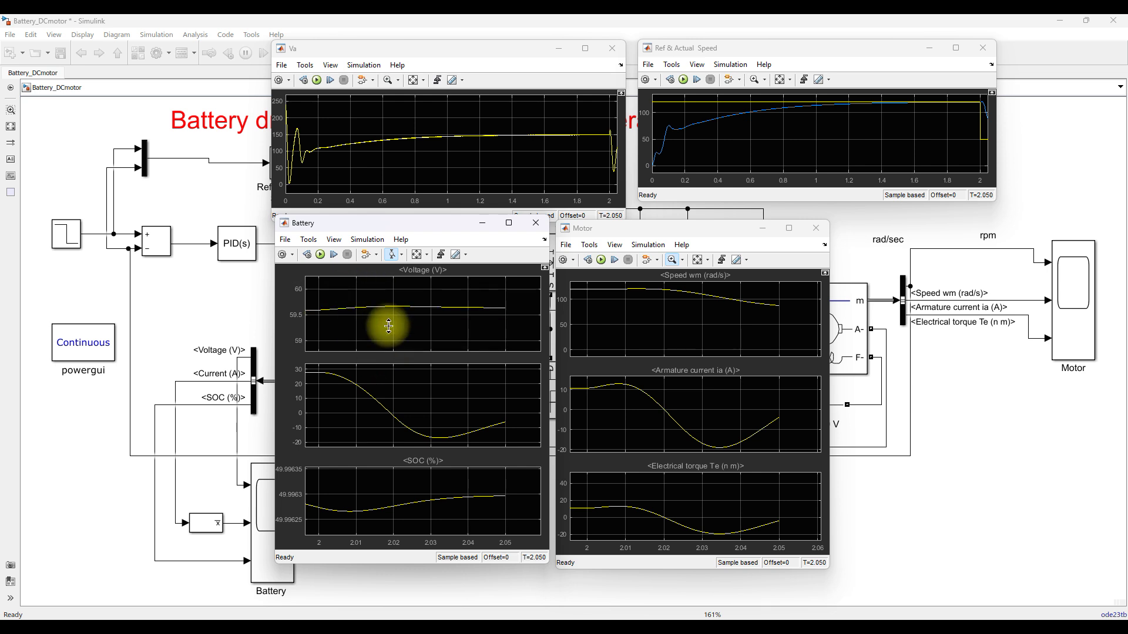
# Trace the battery voltage curve during braking with the drawing pen and clear the mark
pyautogui.press('F9')
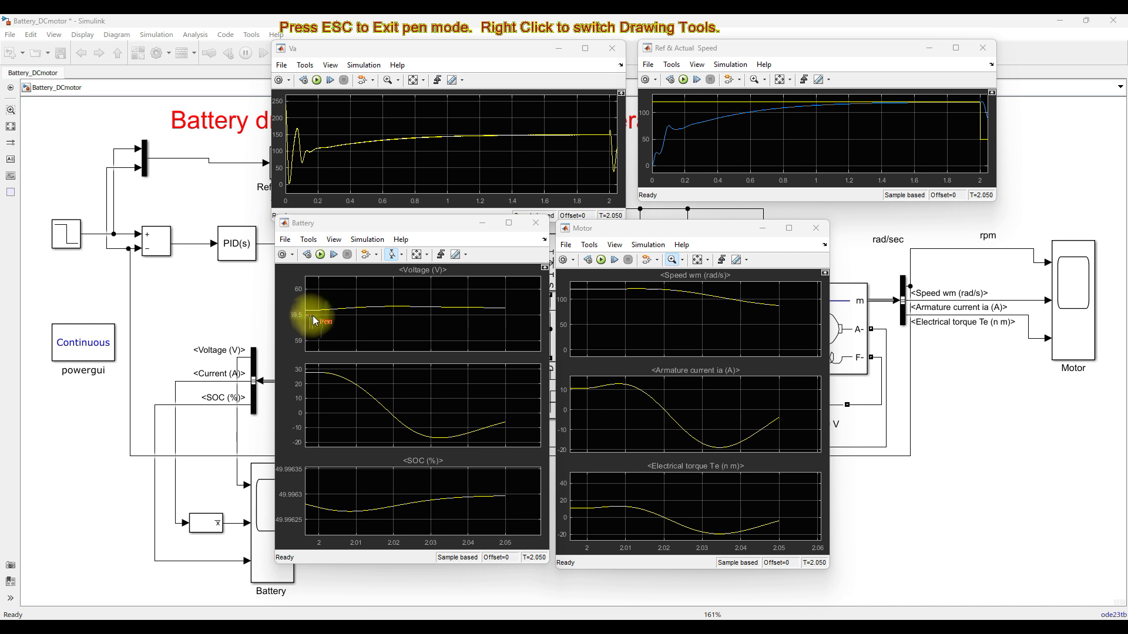
pyautogui.moveTo(307, 315); pyautogui.dragTo(344, 311)
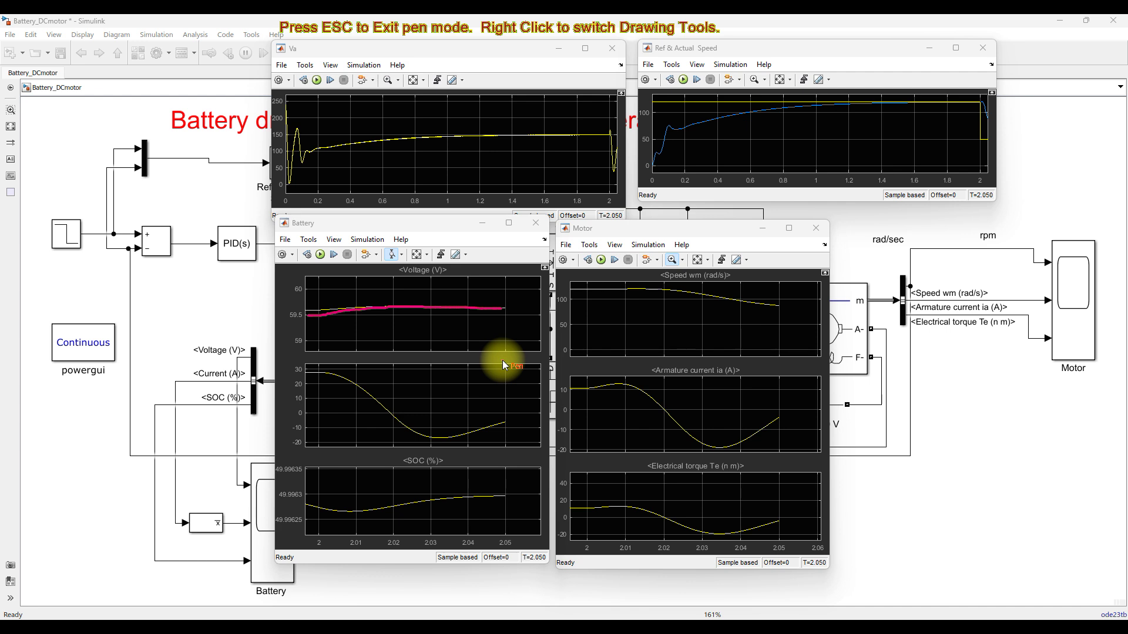
pyautogui.press('Escape')
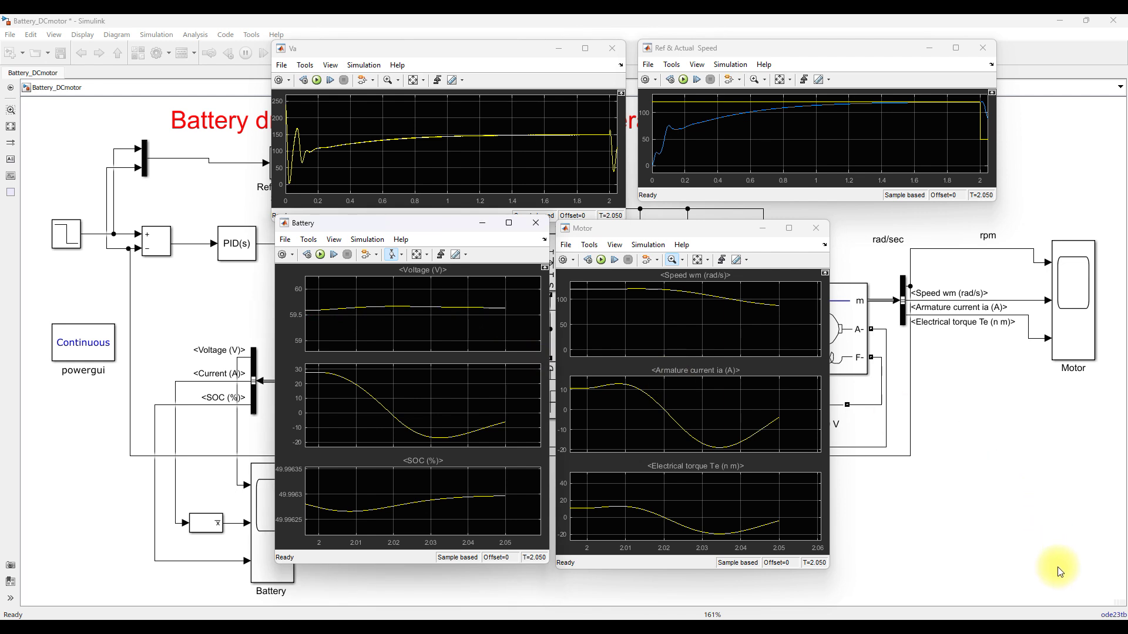